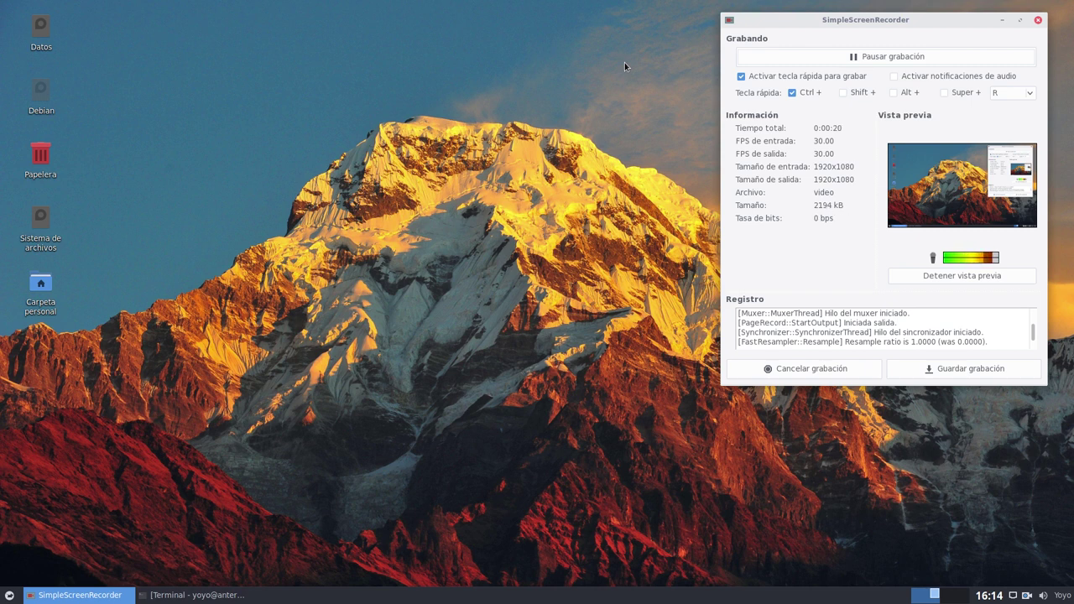
# Show the terminal with the screenfetch system information, review it, and minimise the window.
pyautogui.click(191, 595)
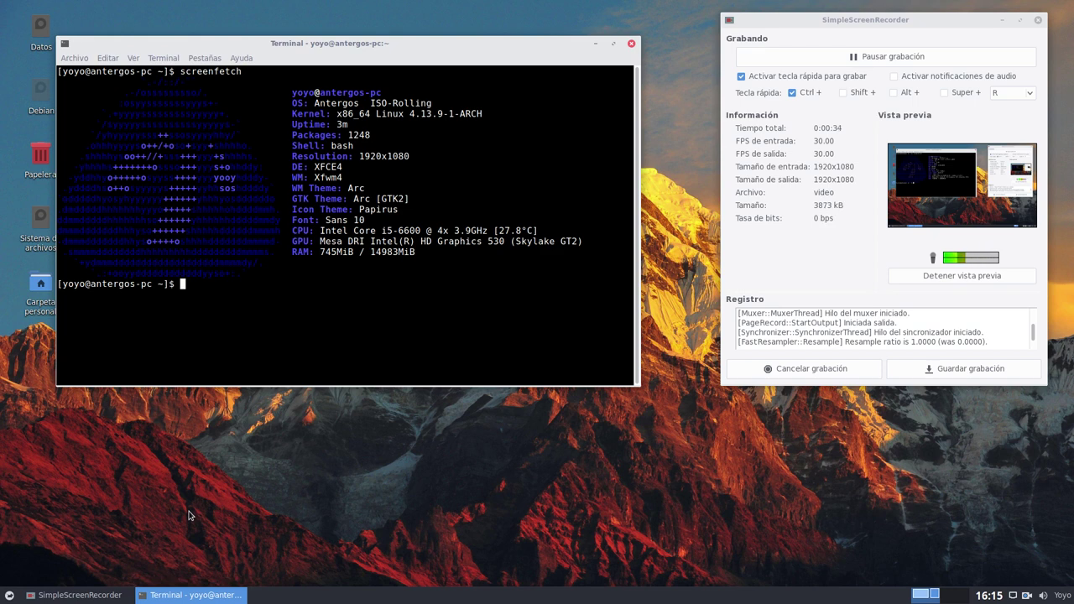
pyautogui.click(594, 43)
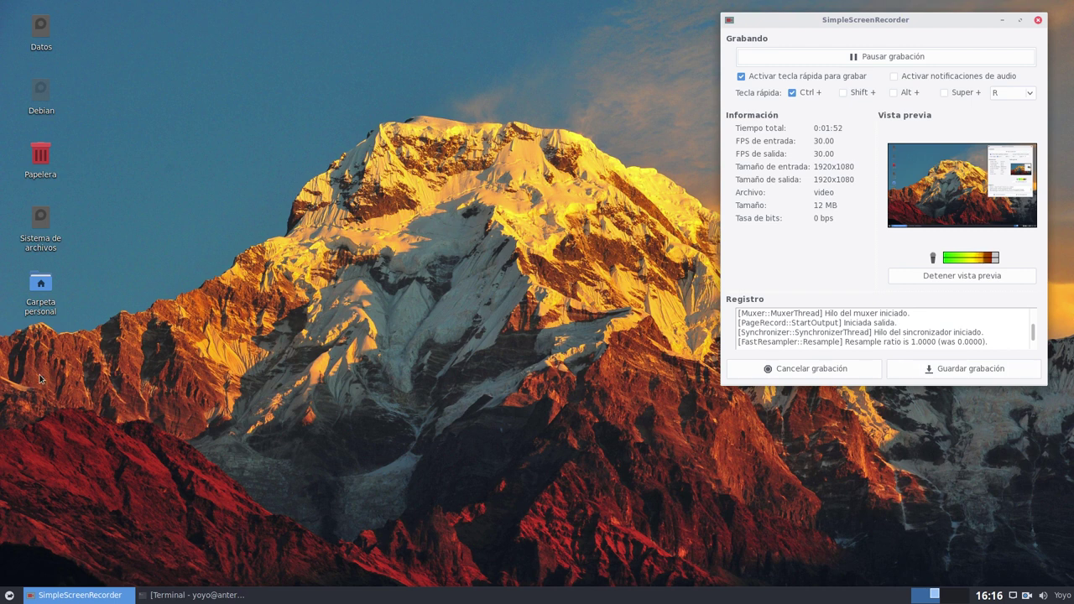
# Open the desktop's Configuración and review the style and icon themes under Apariencia, returning to the full settings overview.
pyautogui.click(9, 595)
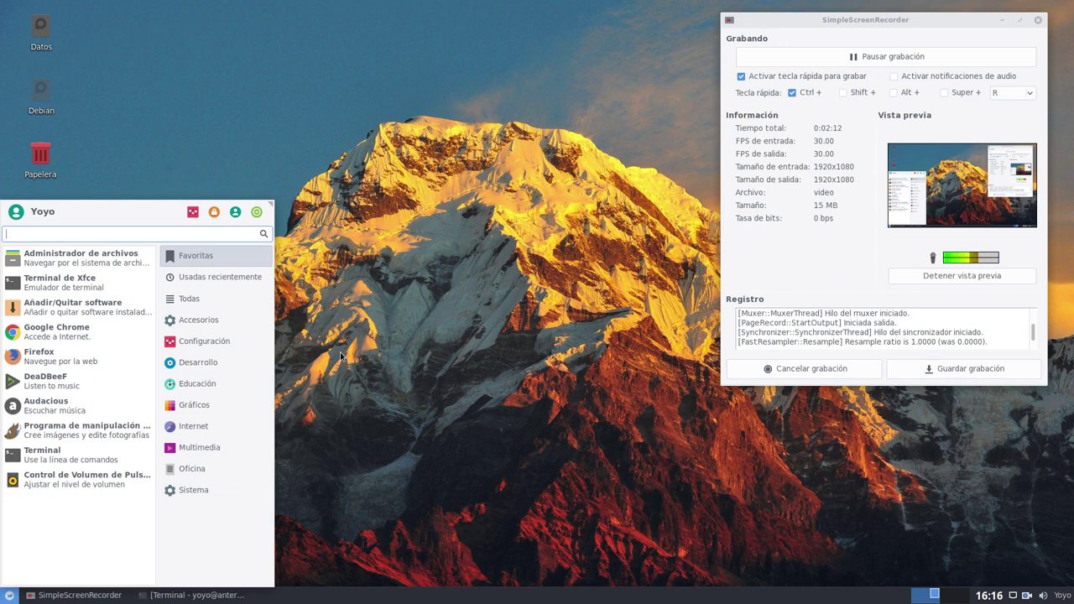
pyautogui.click(193, 212)
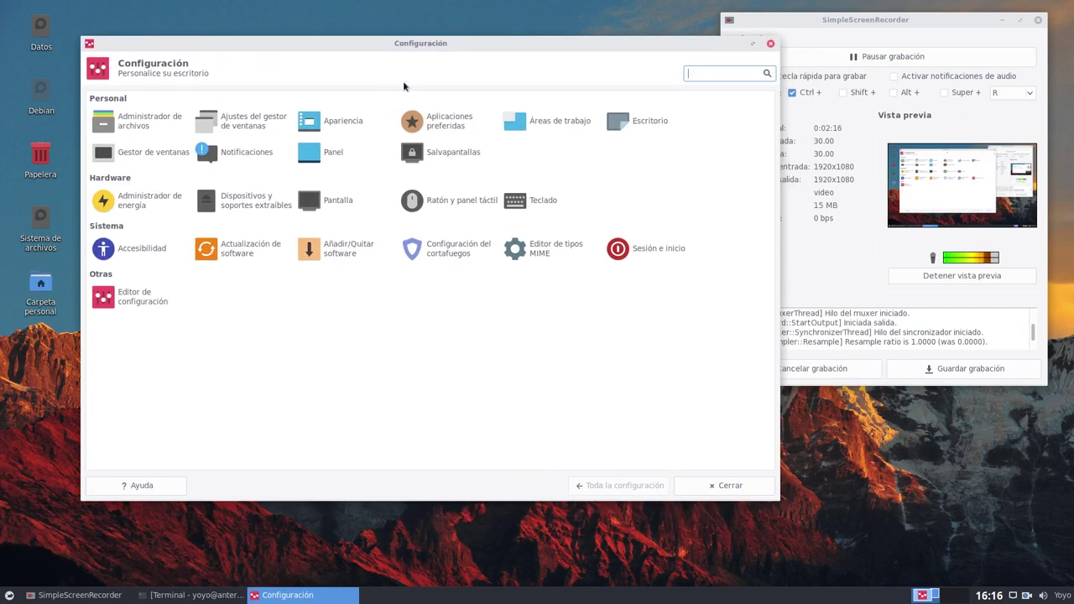
pyautogui.click(348, 122)
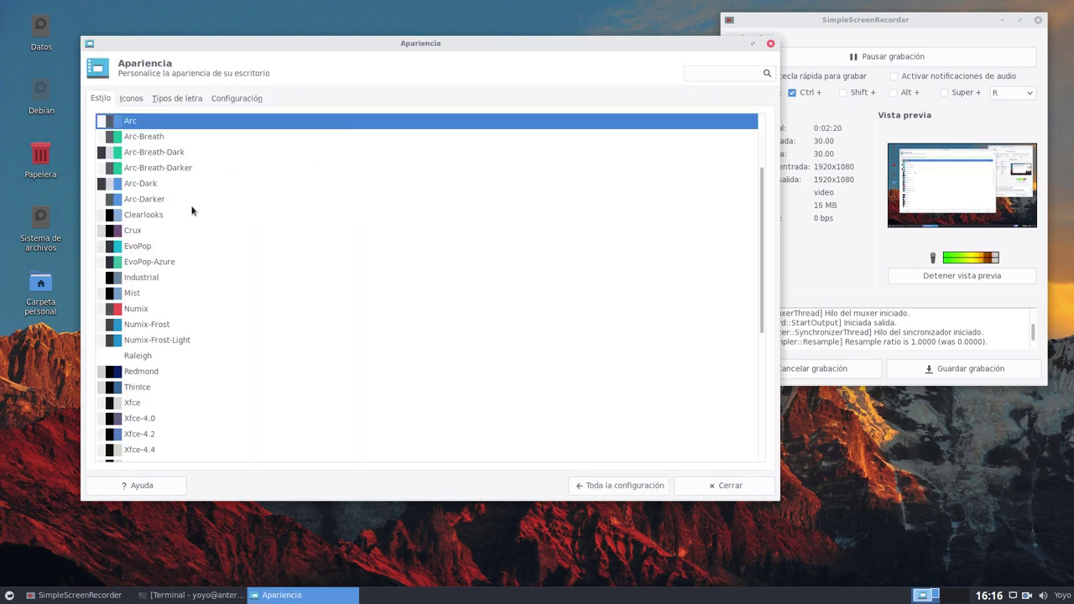
pyautogui.click(131, 100)
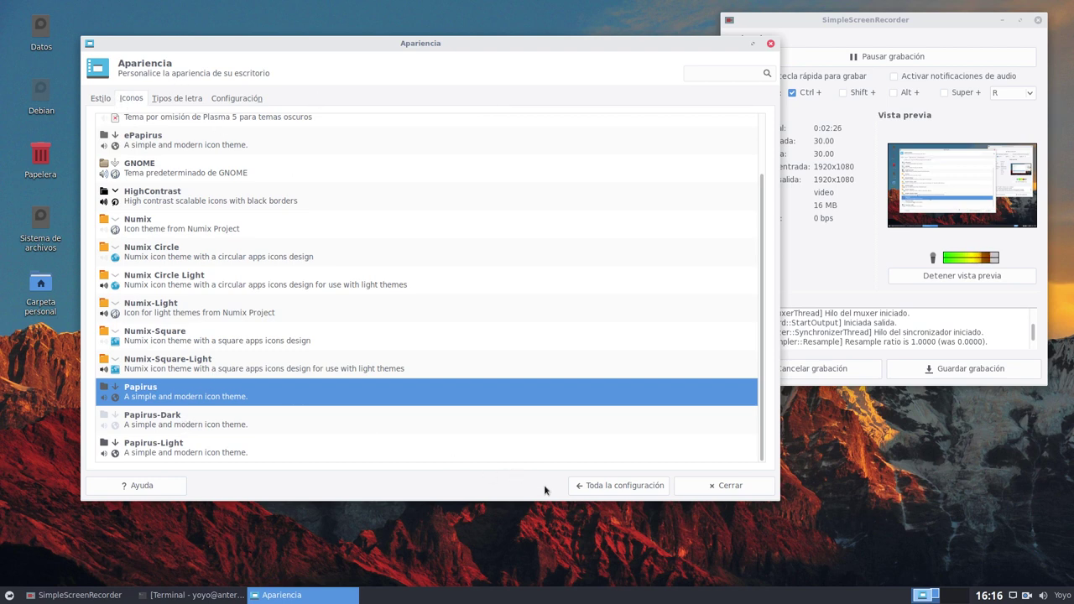
pyautogui.click(579, 483)
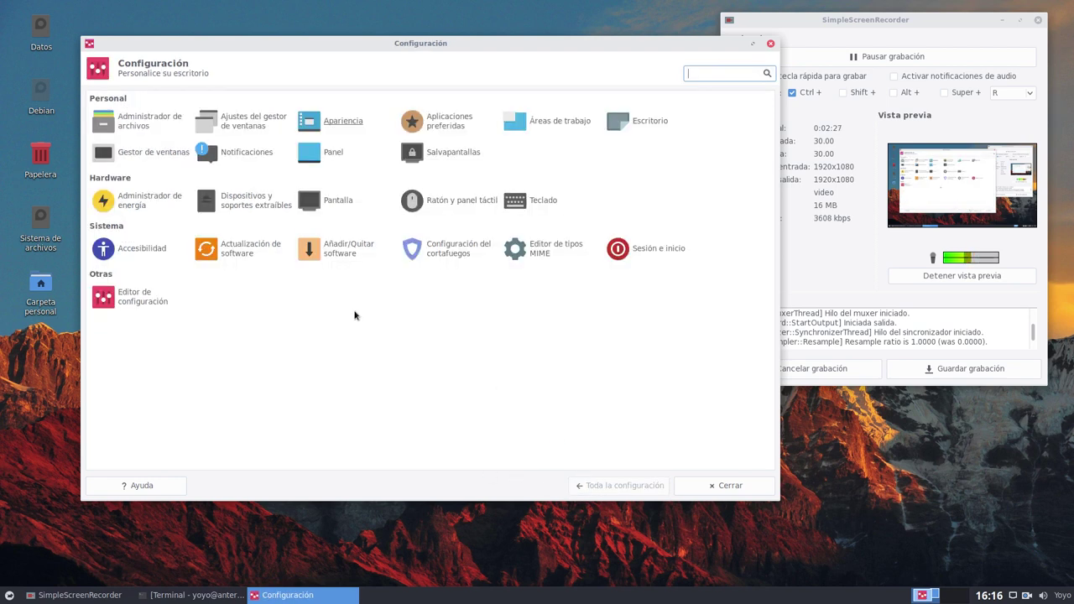
# Review the Gestor de ventanas style settings, fit the Configuración window beside the recorder window, and close it.
pyautogui.click(153, 151)
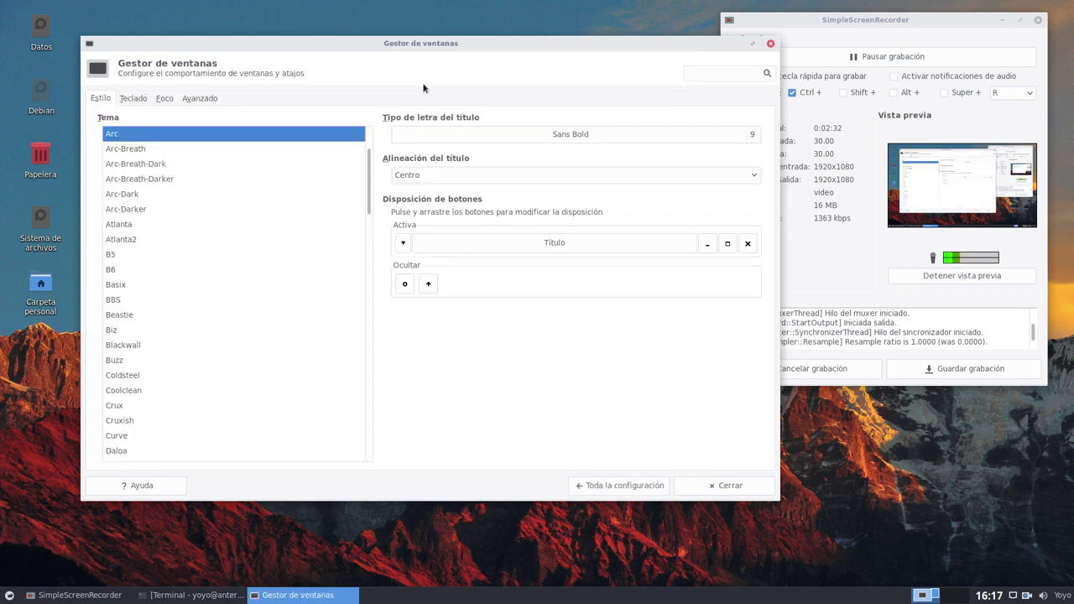
pyautogui.click(618, 485)
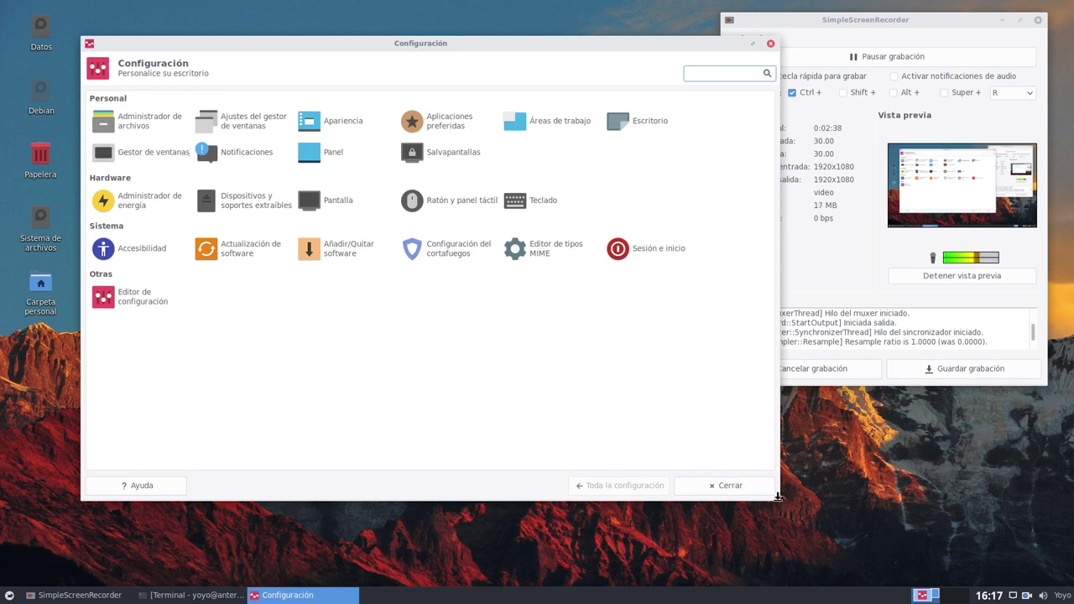
pyautogui.moveTo(778, 495); pyautogui.dragTo(679, 500)
pyautogui.moveTo(467, 44); pyautogui.dragTo(426, 45)
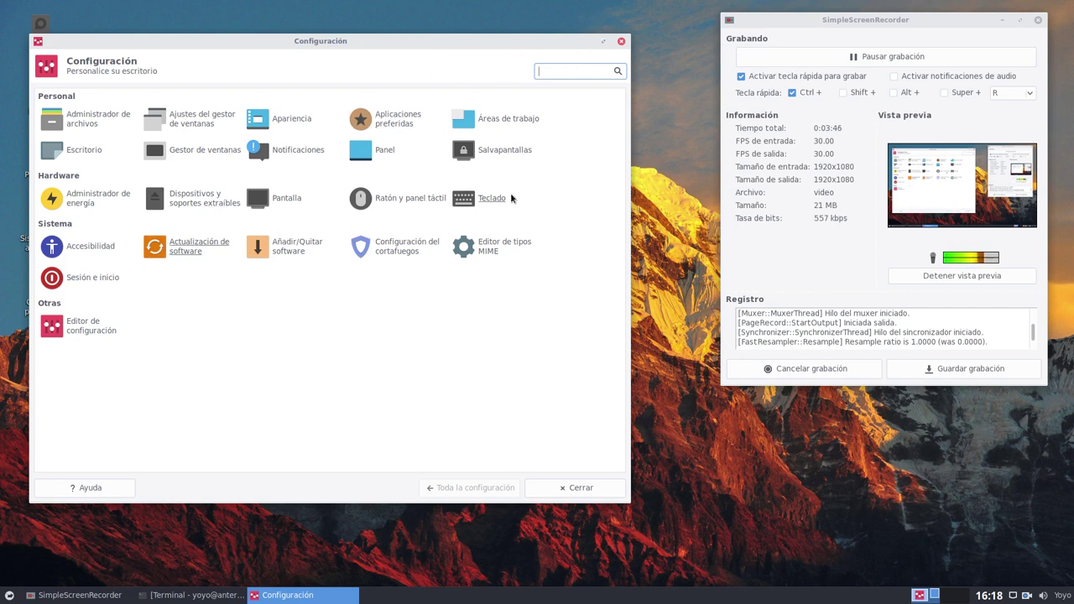
pyautogui.click(589, 490)
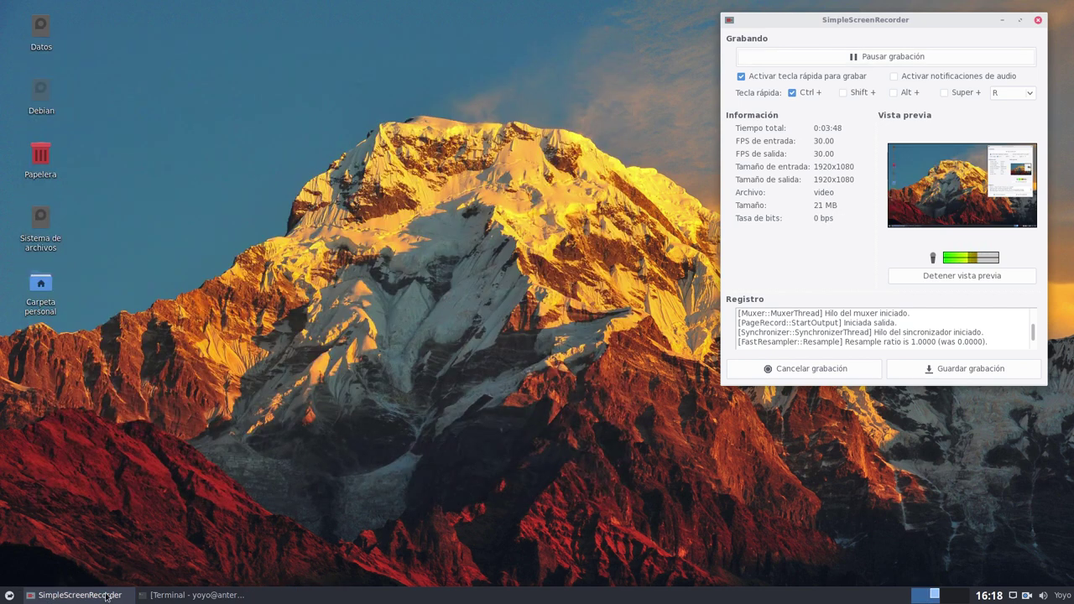
# Open the panel preferences, move the window clear of the recorder, and enlarge it.
pyautogui.click(9, 594)
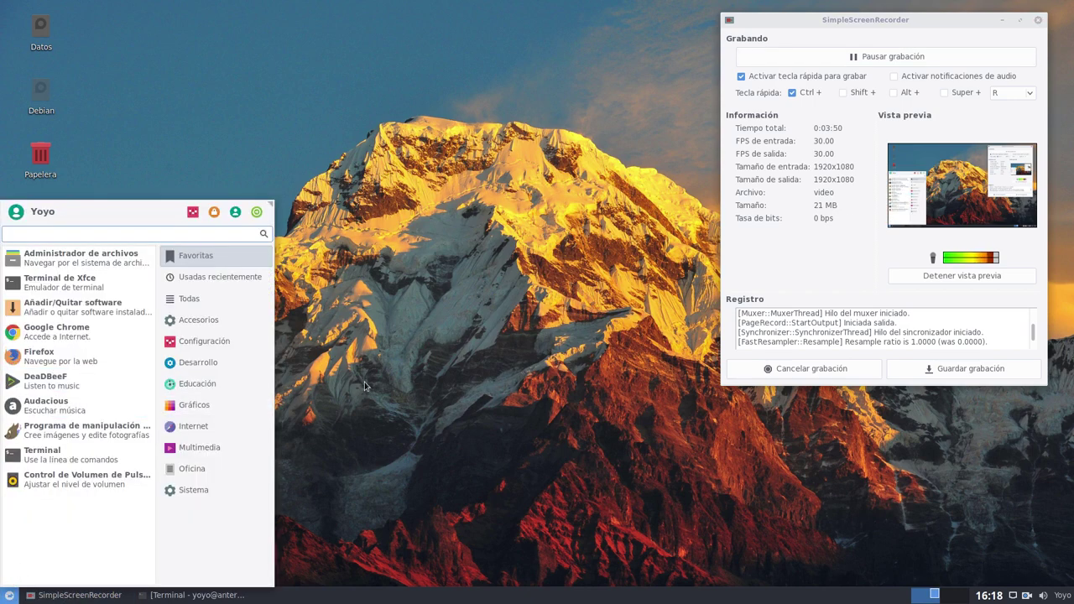
pyautogui.click(354, 602)
pyautogui.rightClick(340, 600)
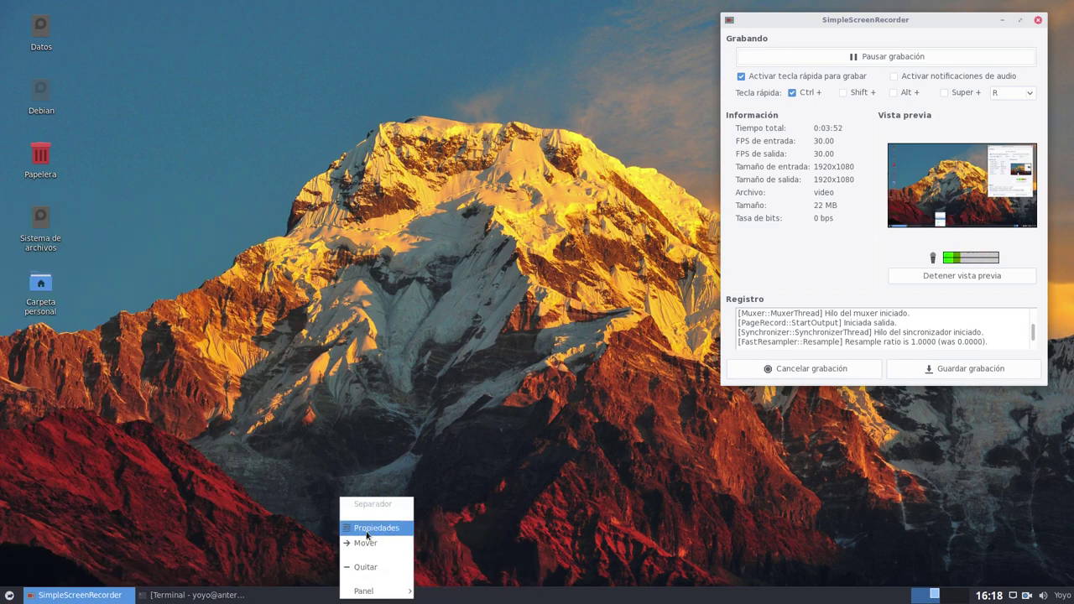
pyautogui.moveTo(372, 591)
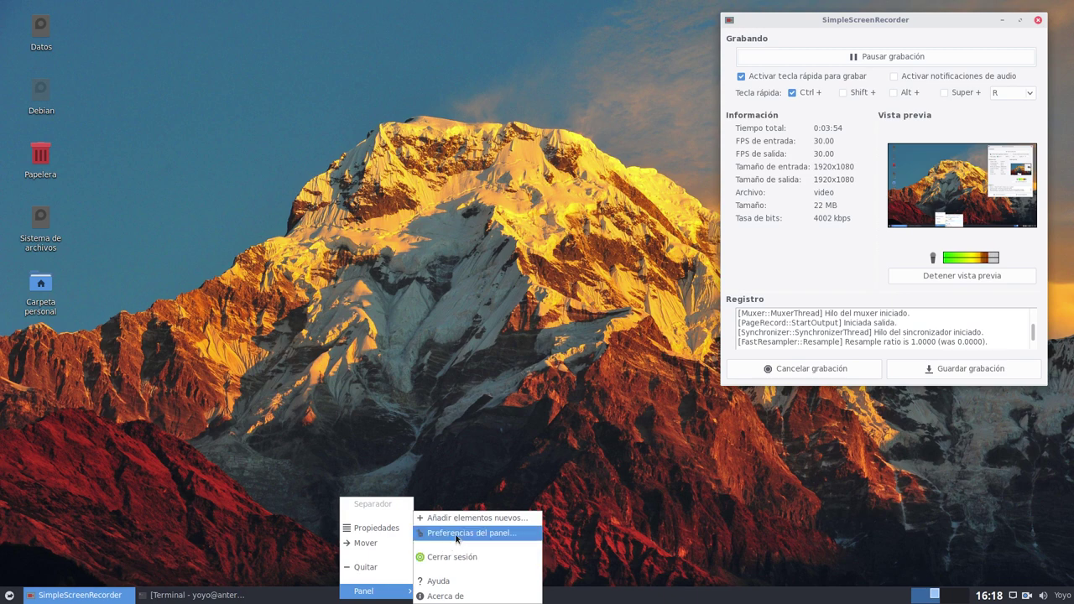
pyautogui.click(440, 536)
pyautogui.moveTo(513, 162); pyautogui.dragTo(230, 97)
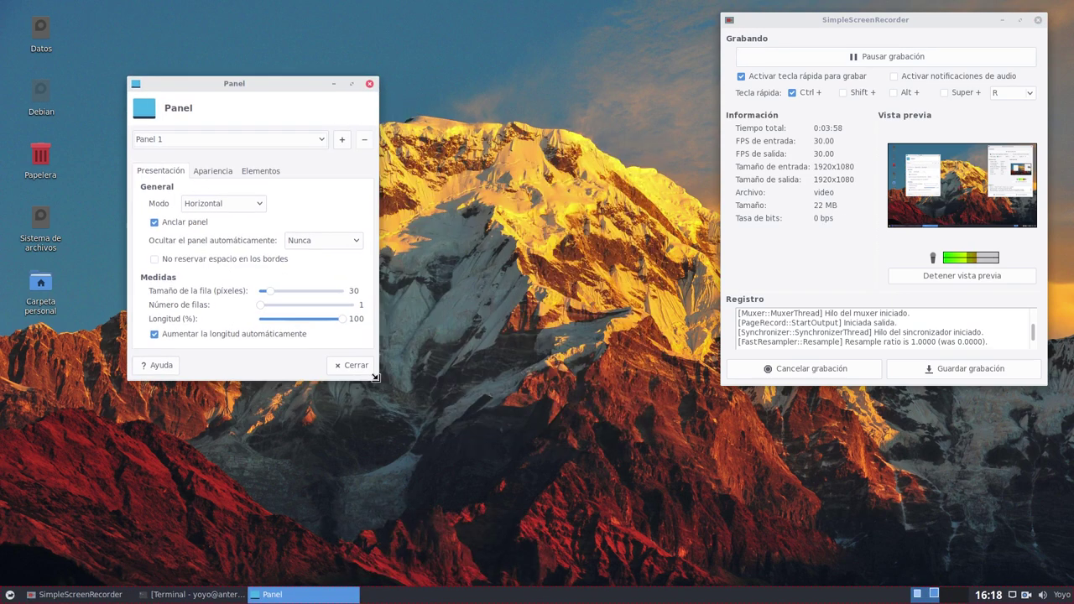
pyautogui.moveTo(379, 385); pyautogui.dragTo(485, 520)
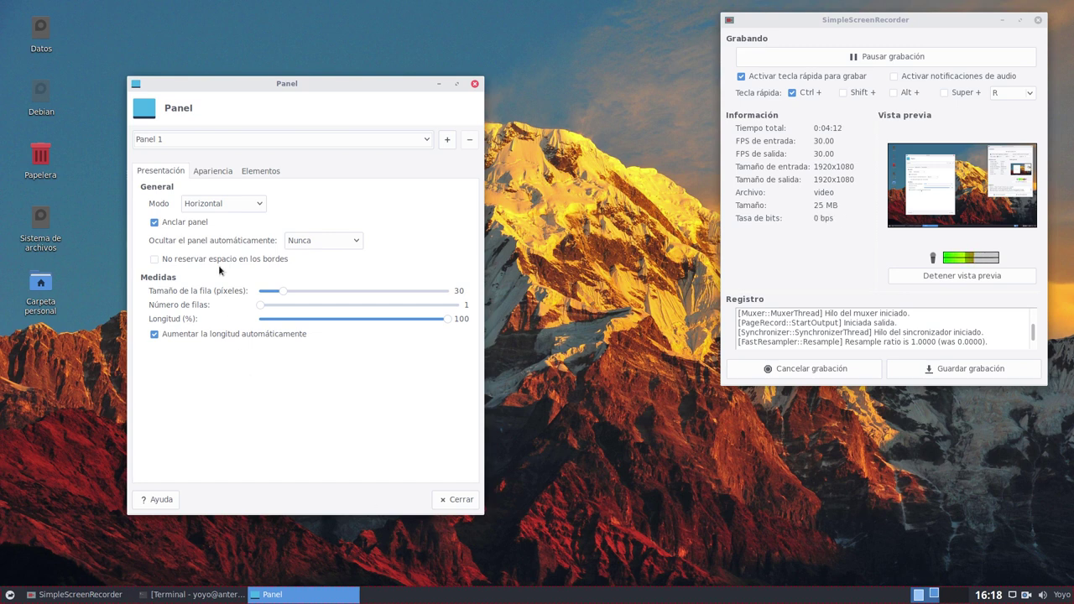
# Set the background alpha of Panel 1 to 70.
pyautogui.click(208, 174)
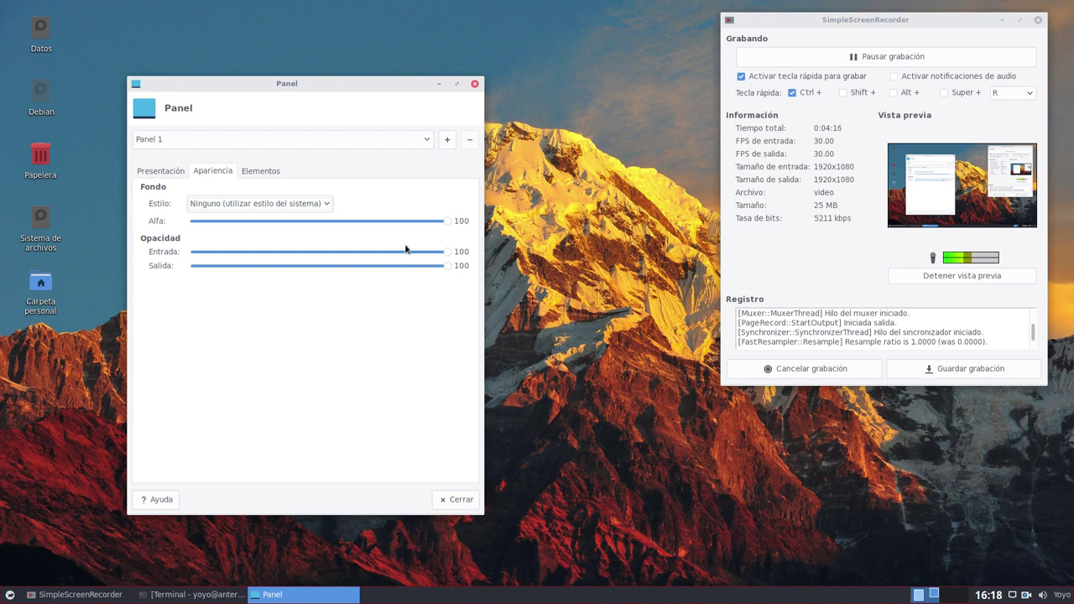
pyautogui.moveTo(449, 225); pyautogui.dragTo(374, 224)
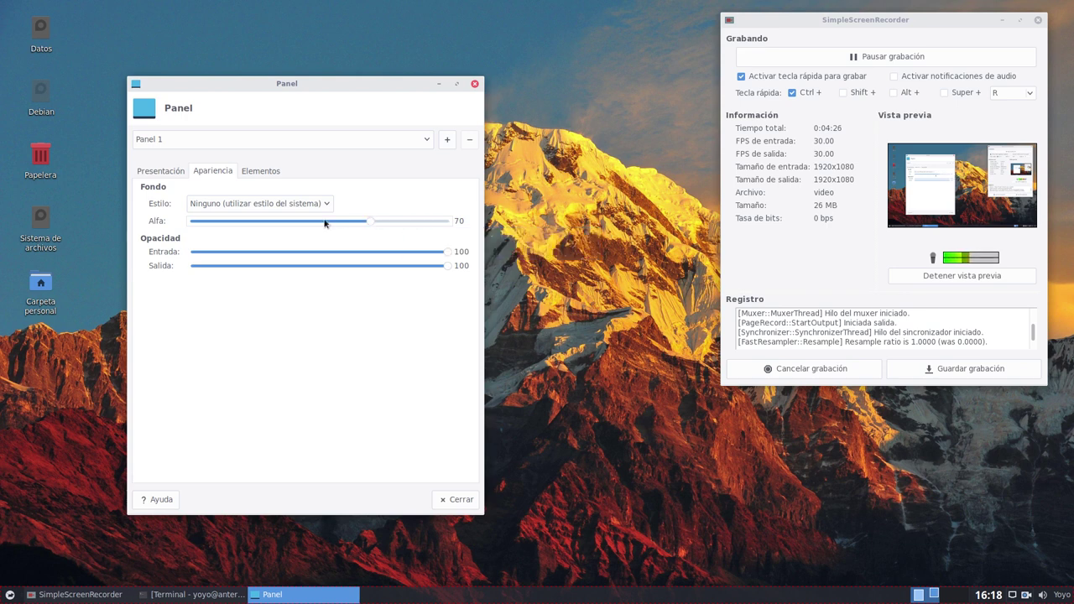
# Review the list of panel elements, the Whisker menu and the applications submenu of the desktop context menu.
pyautogui.click(260, 171)
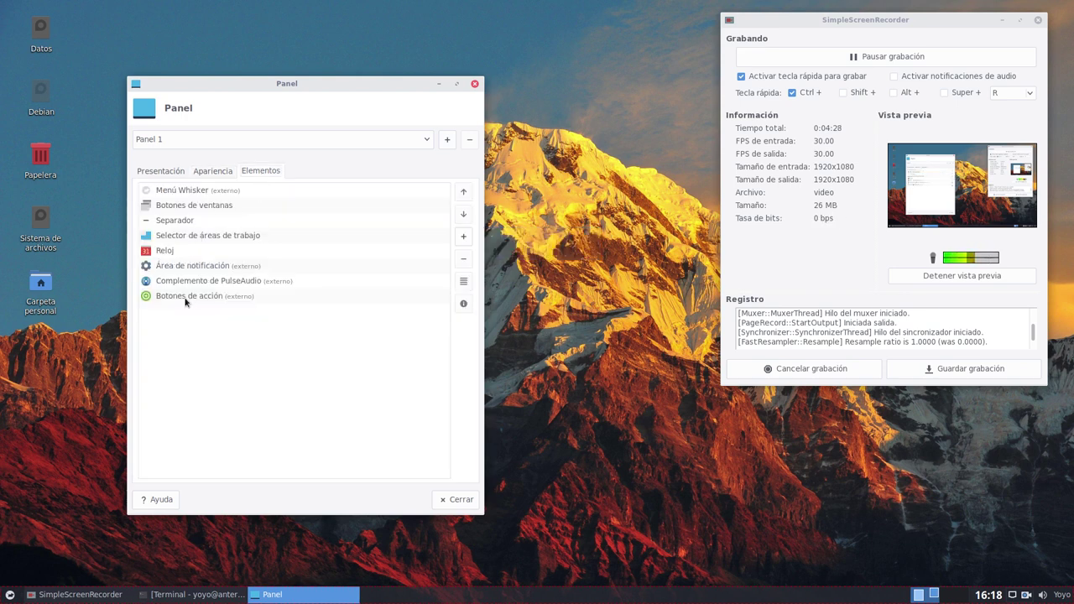
pyautogui.click(9, 594)
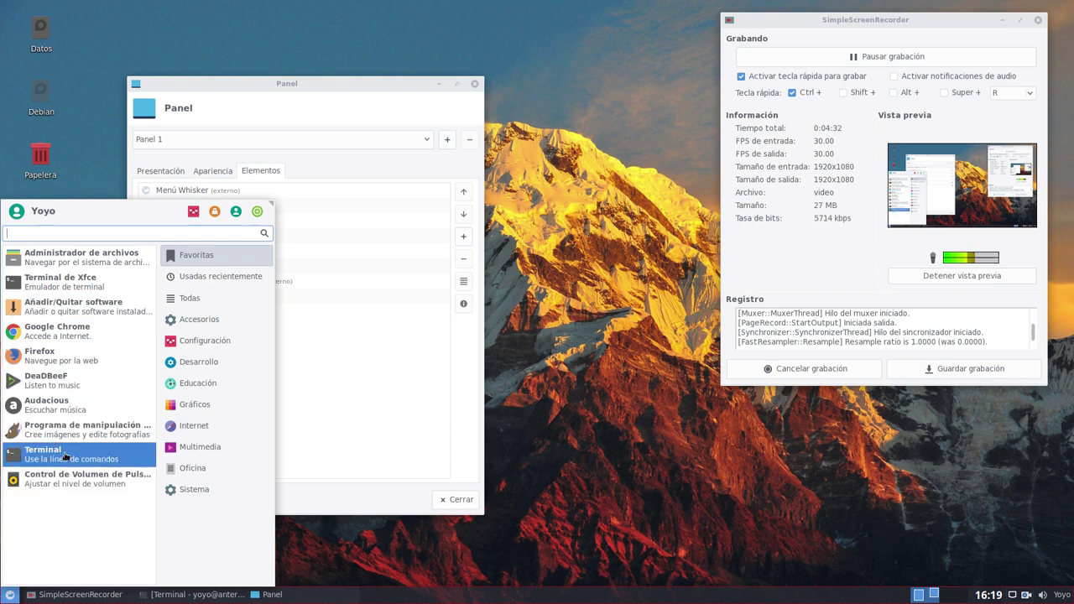
pyautogui.click(550, 526)
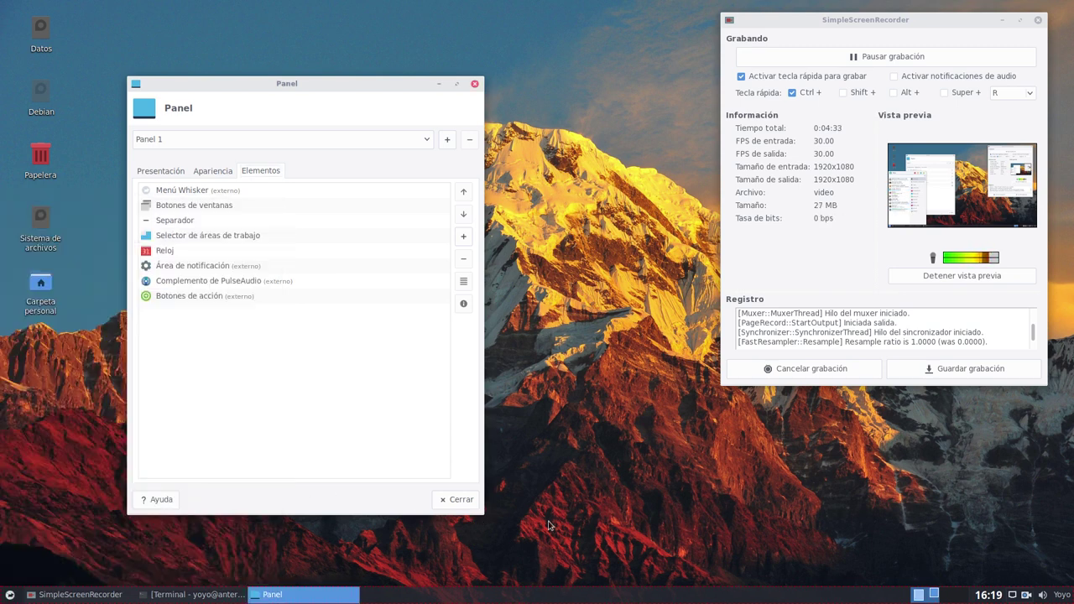
pyautogui.rightClick(576, 71)
pyautogui.moveTo(671, 271)
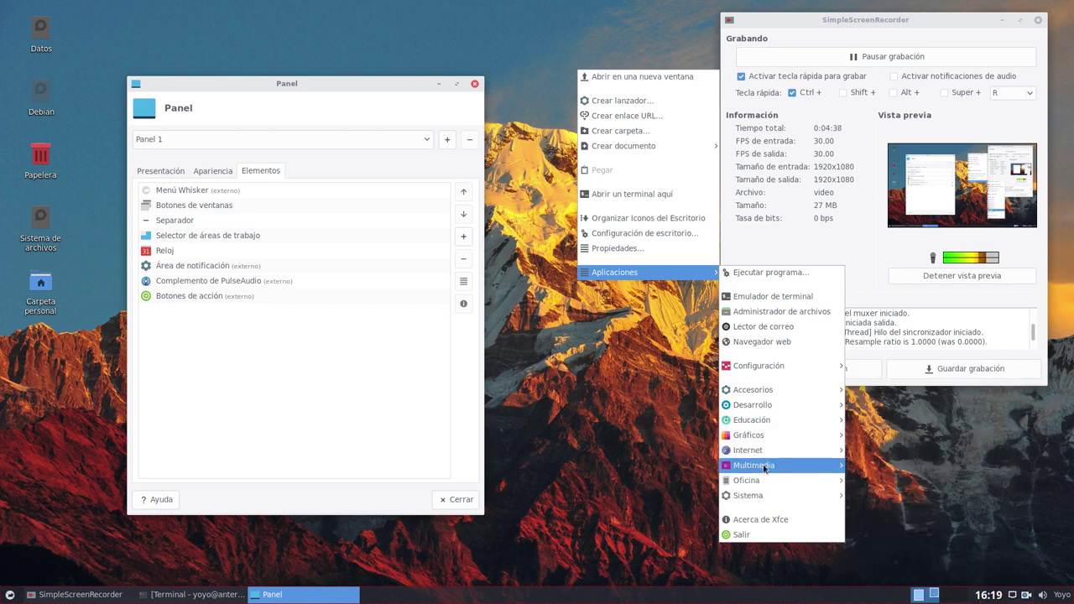
pyautogui.click(638, 385)
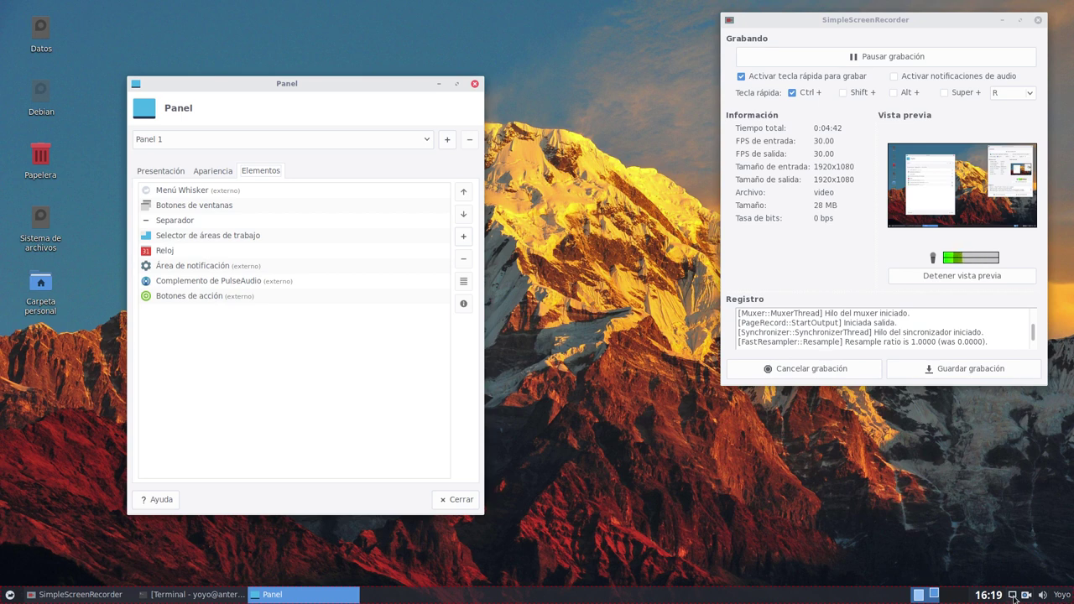
# Revisit the appearance settings of Panel 1 and close the panel preferences.
pyautogui.click(221, 168)
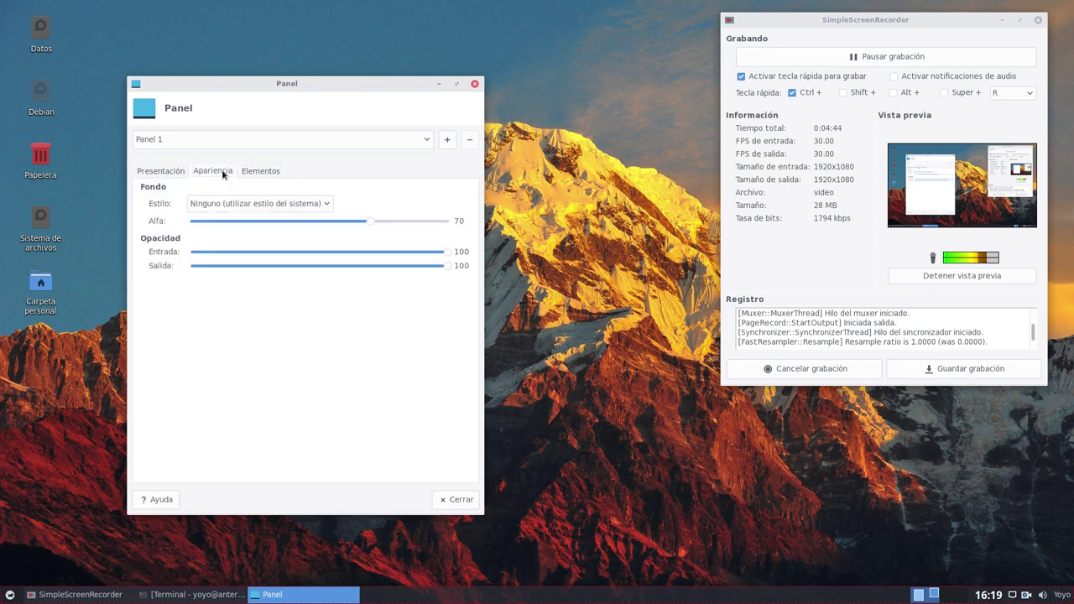
pyautogui.click(458, 500)
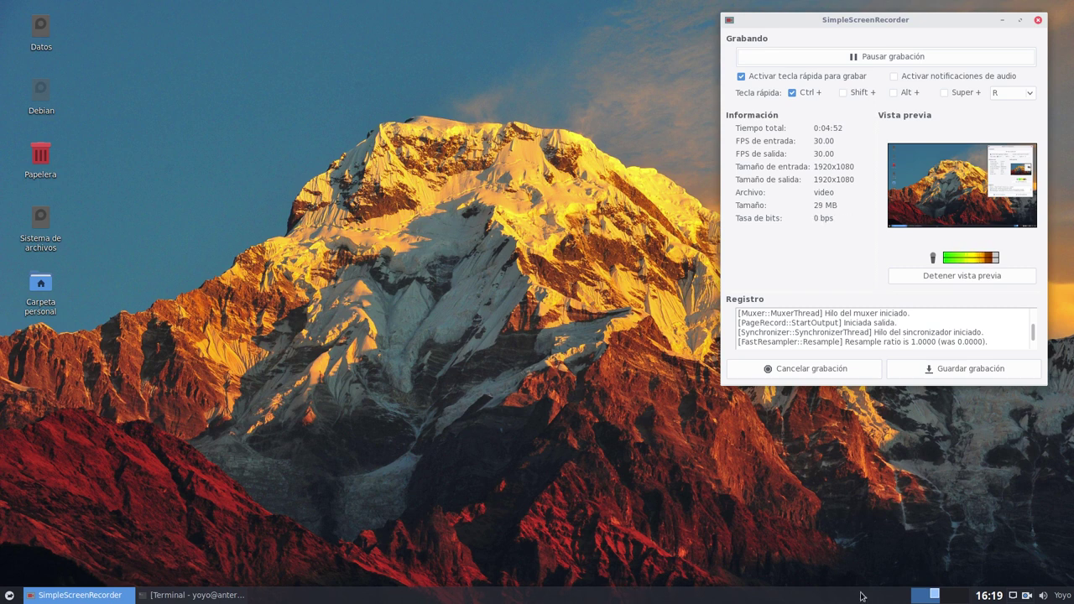
# Launch Audacious from the Multimedia application category.
pyautogui.click(8, 596)
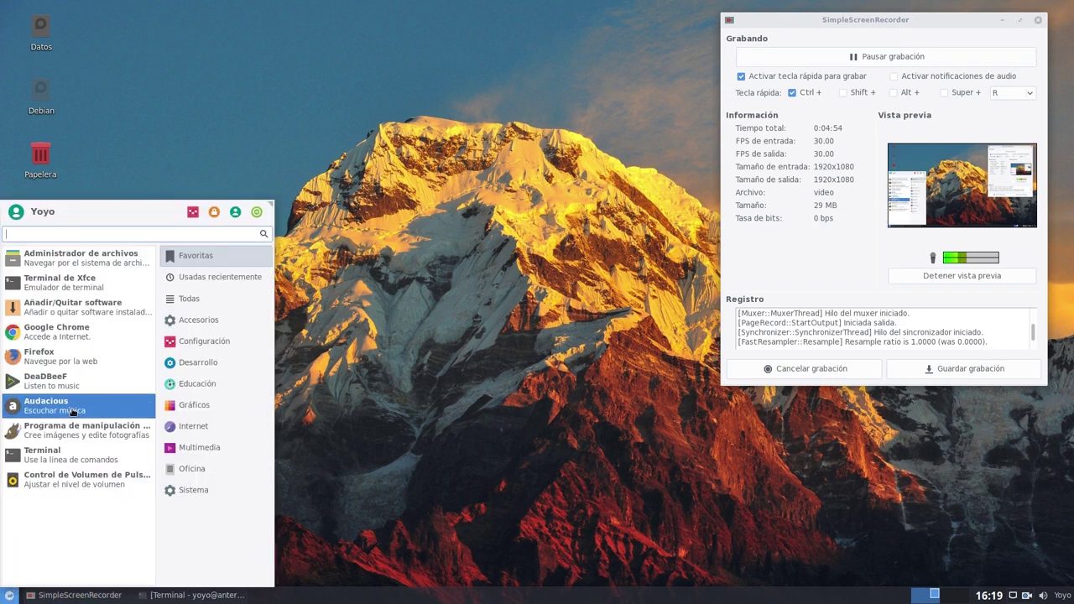
pyautogui.click(189, 447)
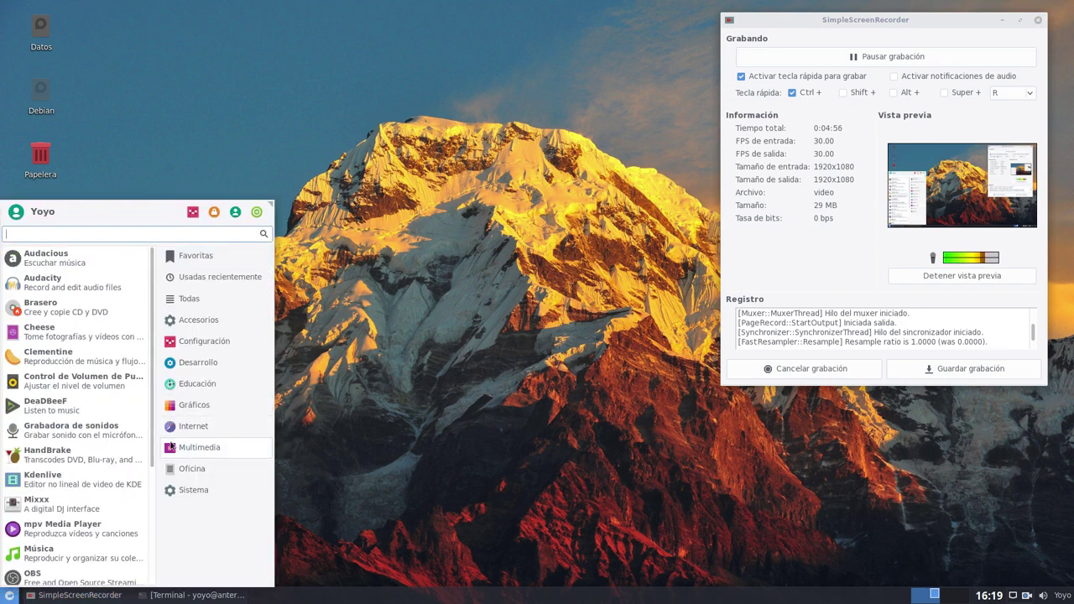
pyautogui.click(67, 267)
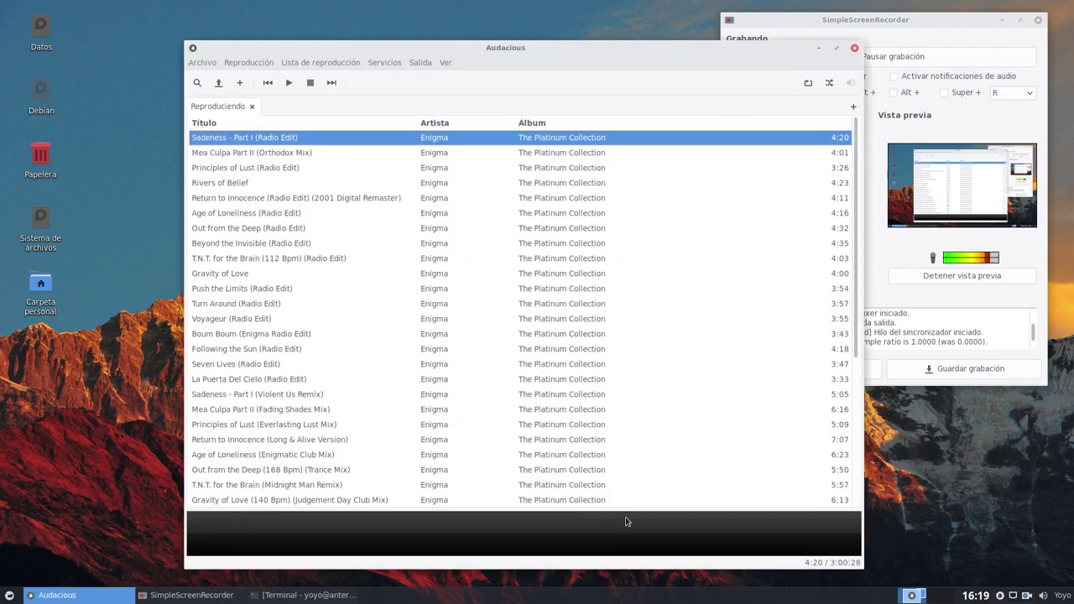
# Close the Audacious window to the notification area and restore it, two times in a row.
pyautogui.click(854, 48)
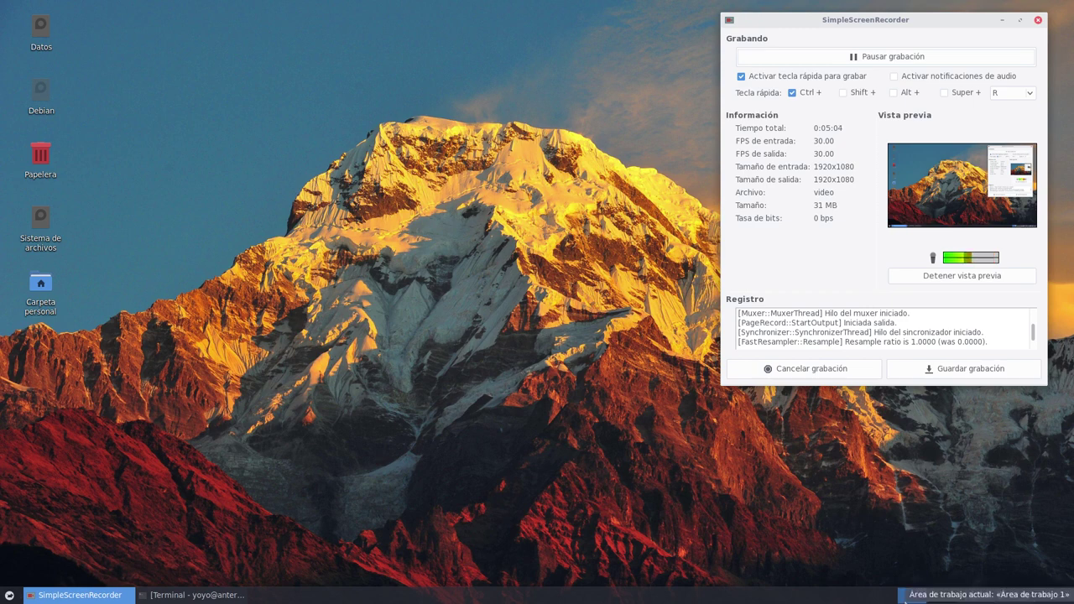
pyautogui.click(999, 595)
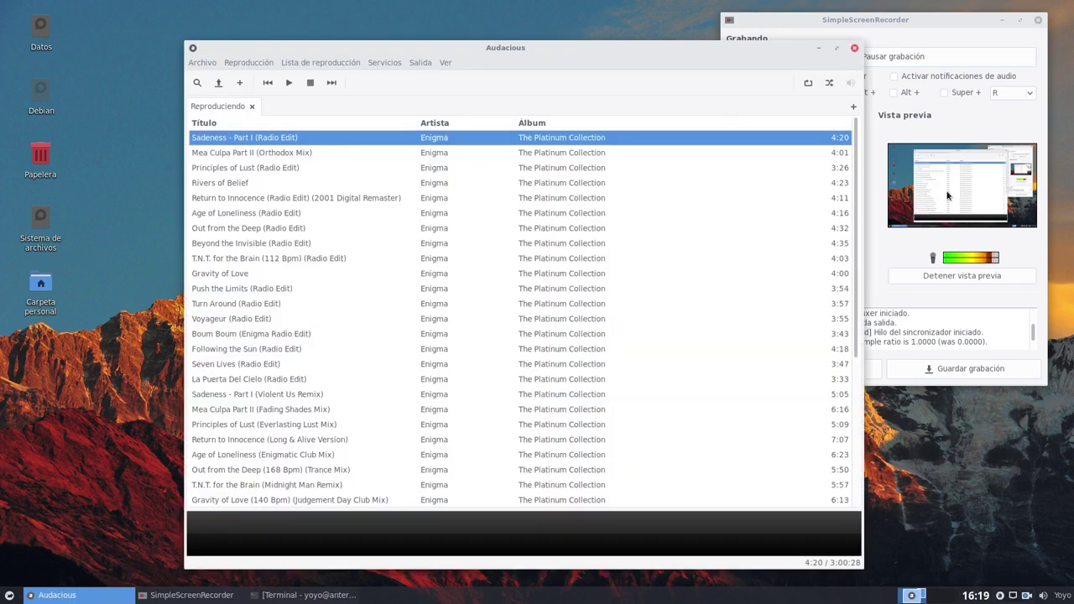
pyautogui.click(854, 48)
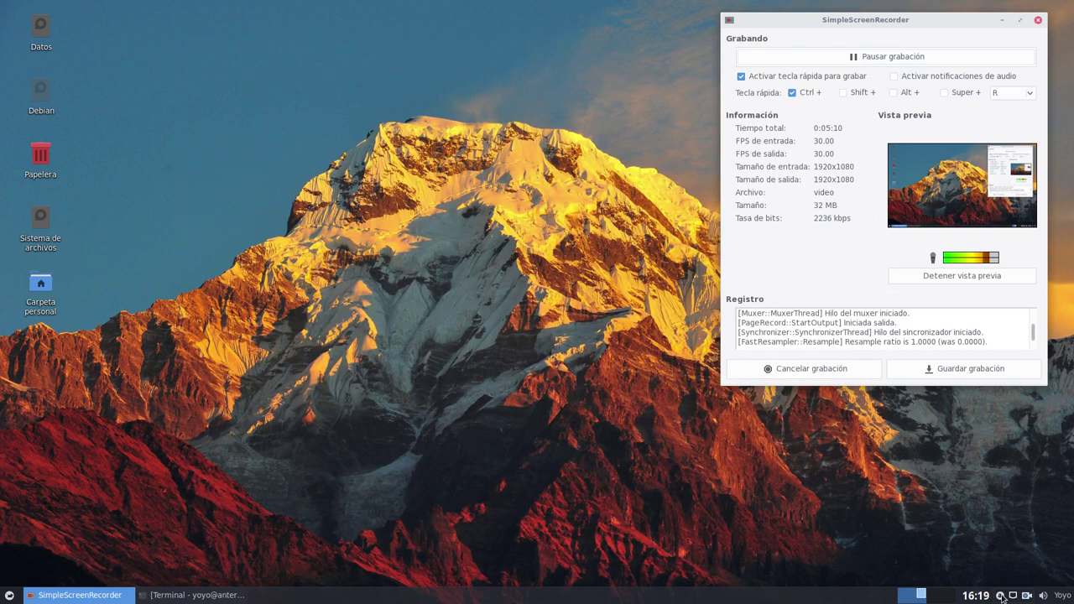
pyautogui.click(1000, 595)
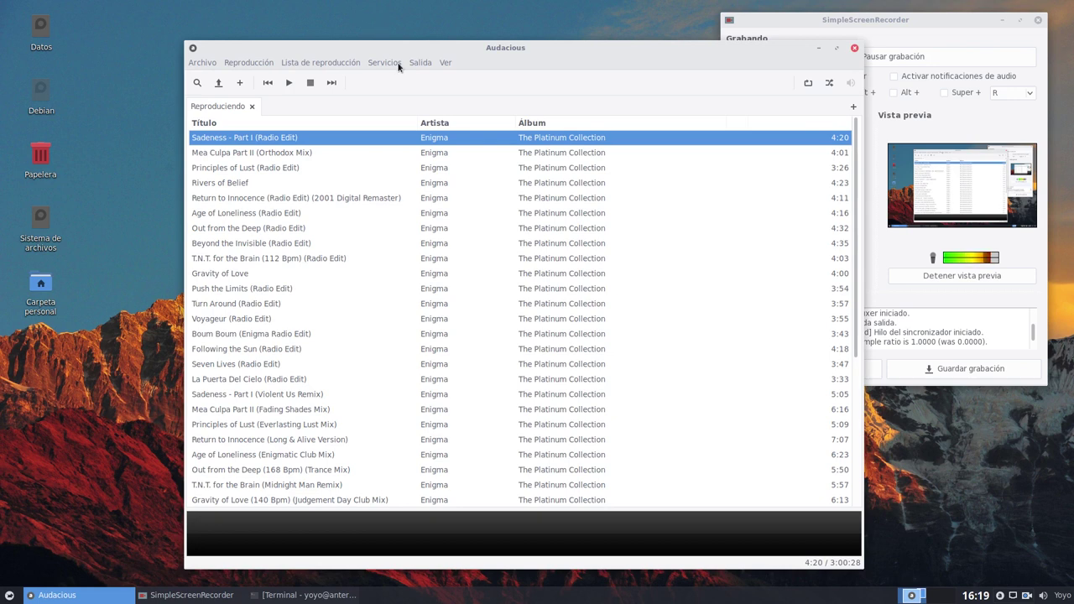
# Open the Audacious preferences and select the Icono de estado plugin among the general Complementos.
pyautogui.click(216, 65)
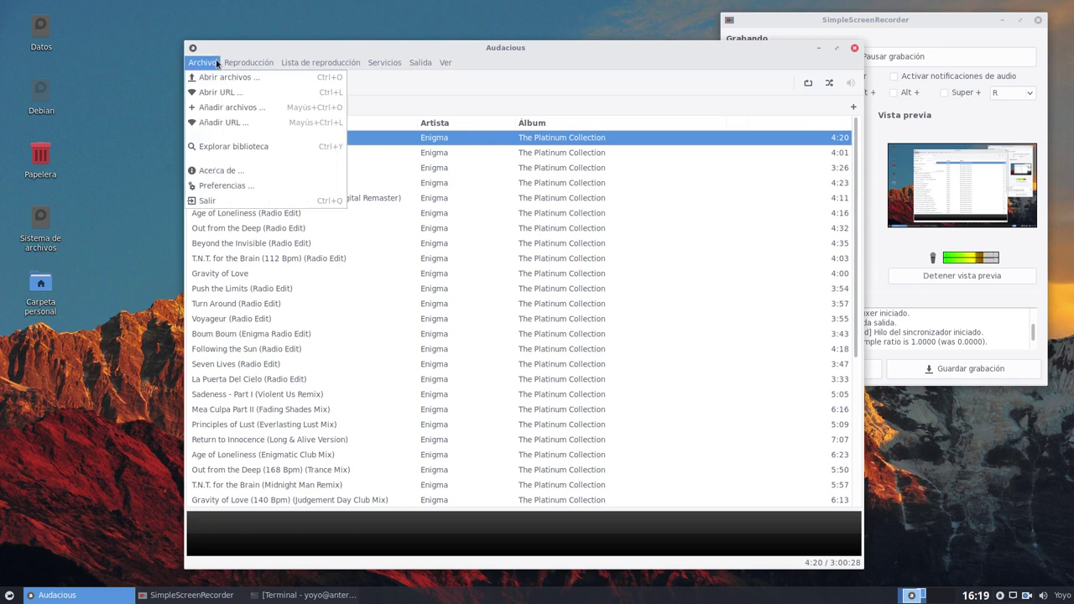
pyautogui.click(221, 187)
pyautogui.click(349, 313)
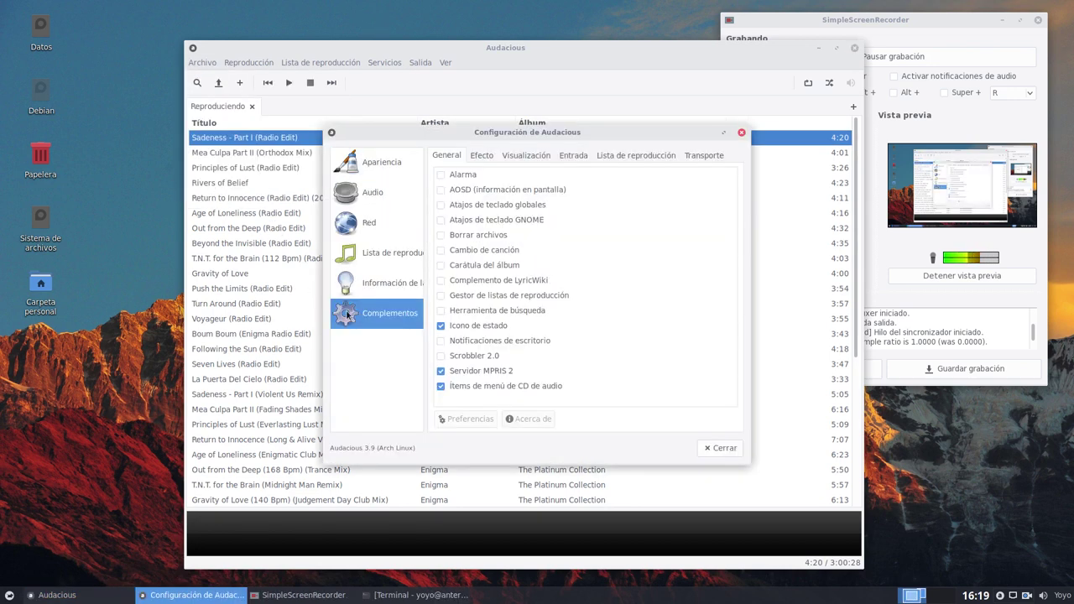
pyautogui.click(487, 327)
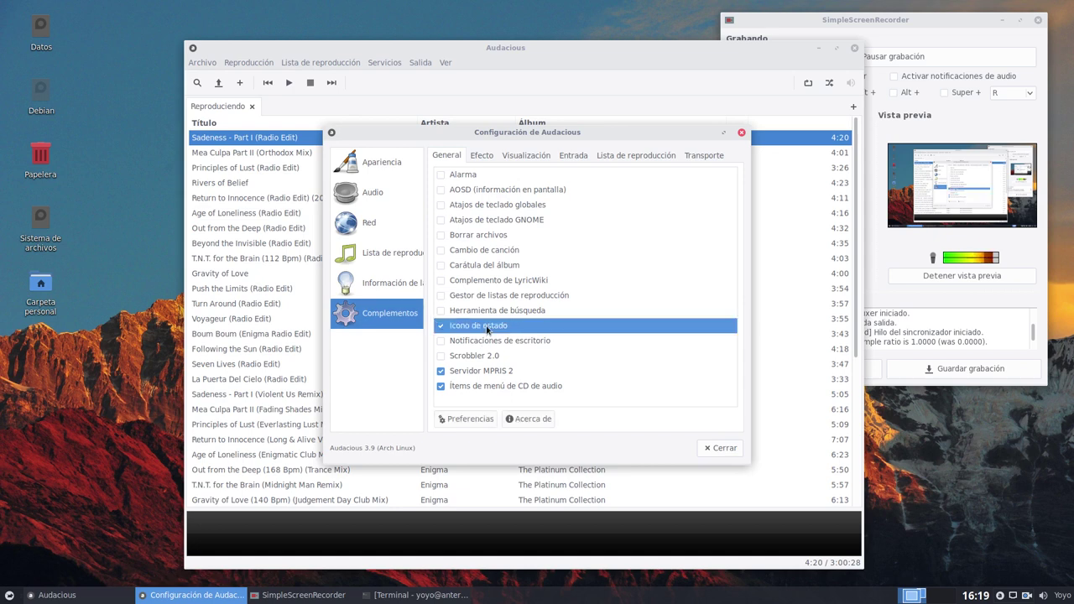
# Review the settings of the Icono de estado plugin, close both configuration dialogs and close the Audacious window.
pyautogui.click(469, 419)
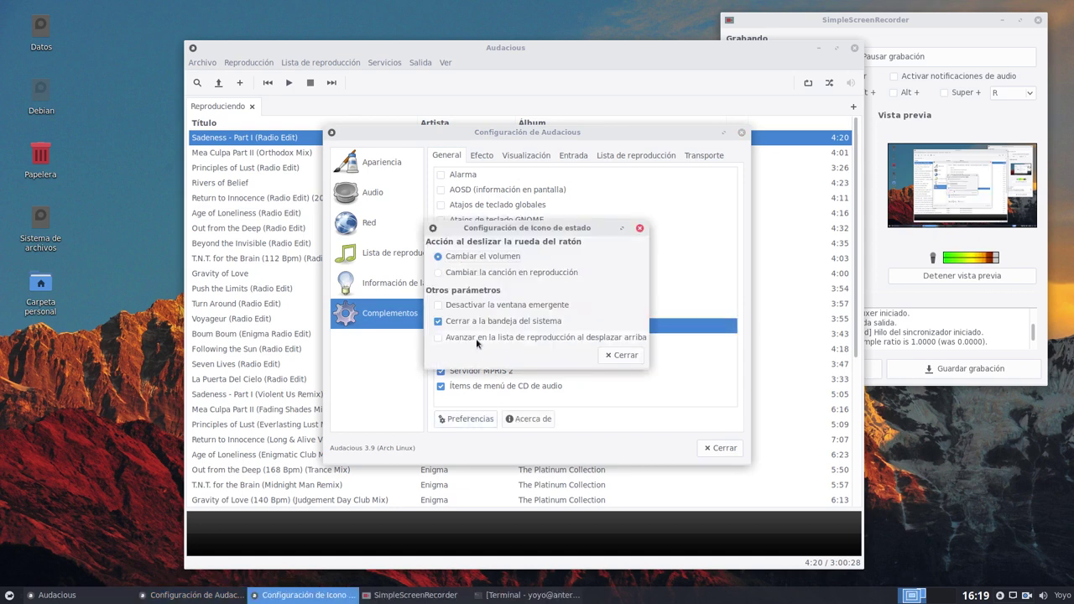
pyautogui.click(635, 354)
pyautogui.click(711, 449)
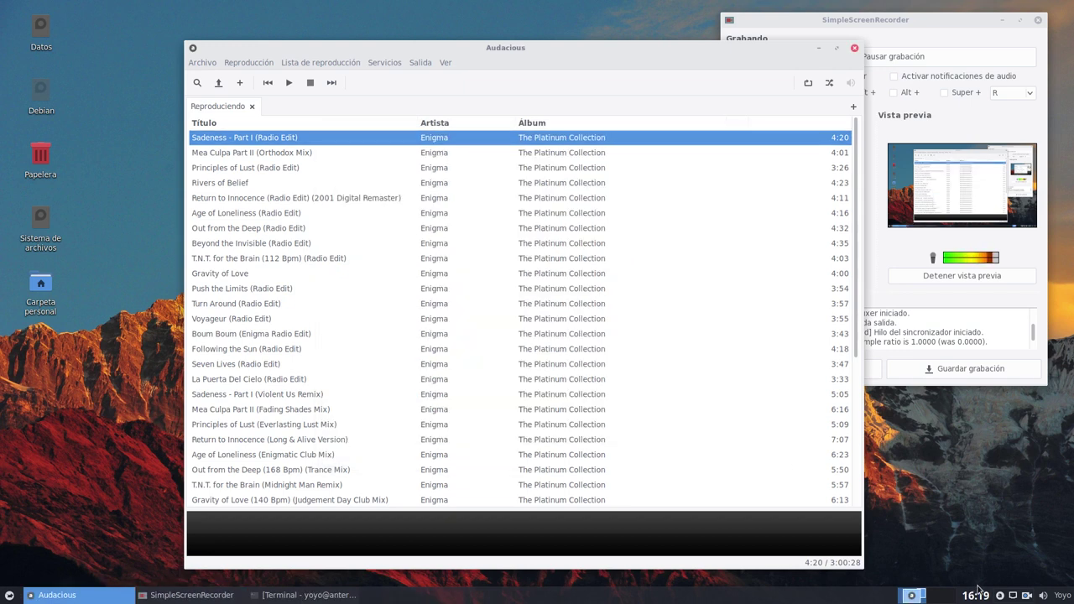
pyautogui.click(854, 48)
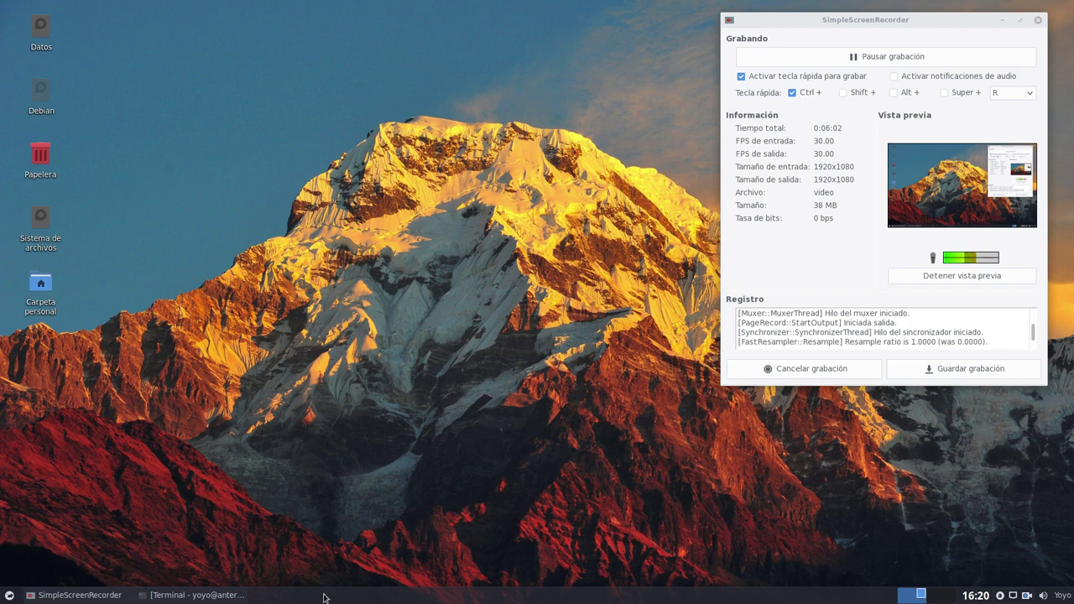
# Look through the applications in the Accesorios, Configuración, Gráficos and Internet categories of the application menu.
pyautogui.click(9, 595)
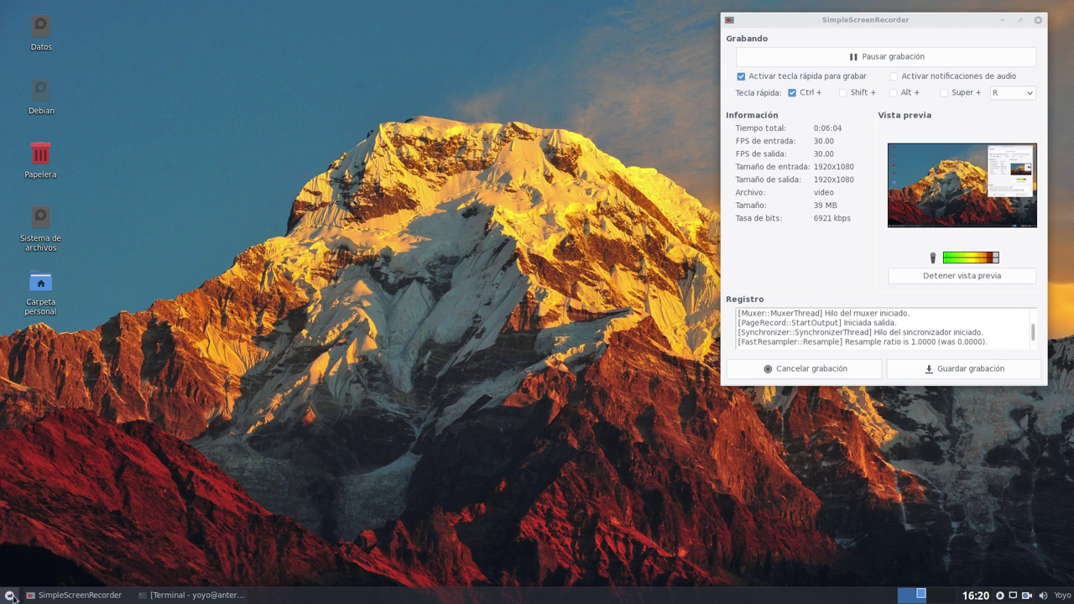
pyautogui.click(214, 319)
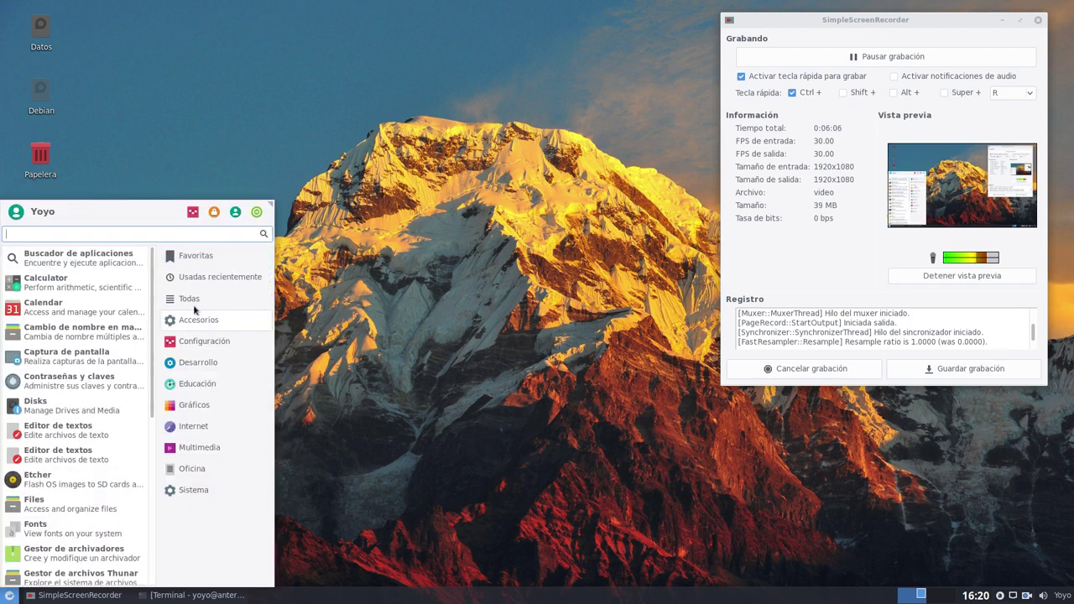
pyautogui.scroll(-5, 123, 440)
pyautogui.scroll(-3, 124, 433)
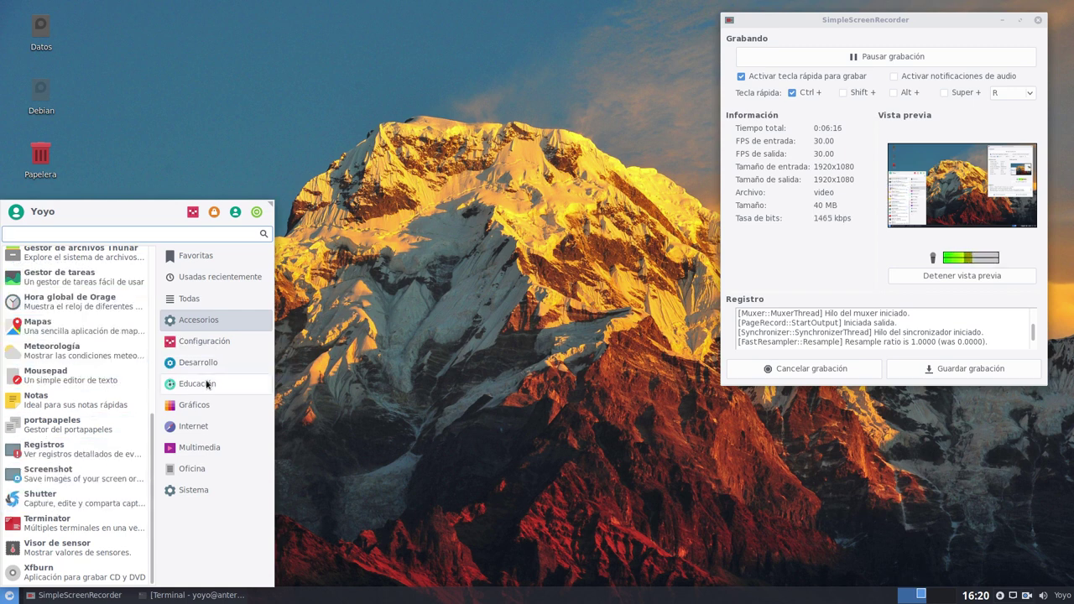
pyautogui.click(222, 340)
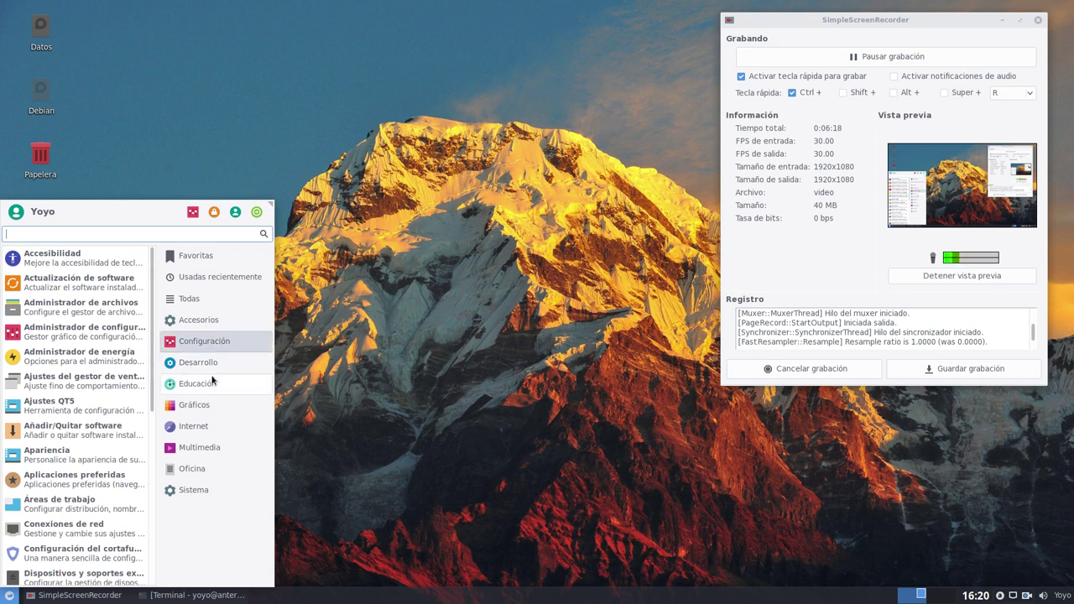
pyautogui.click(207, 407)
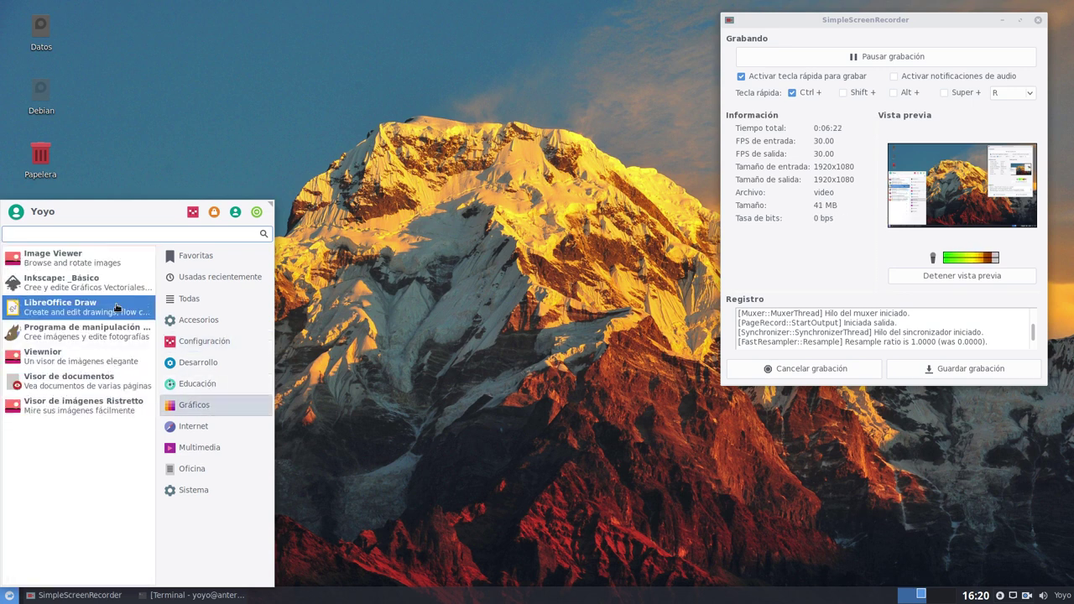
pyautogui.click(215, 427)
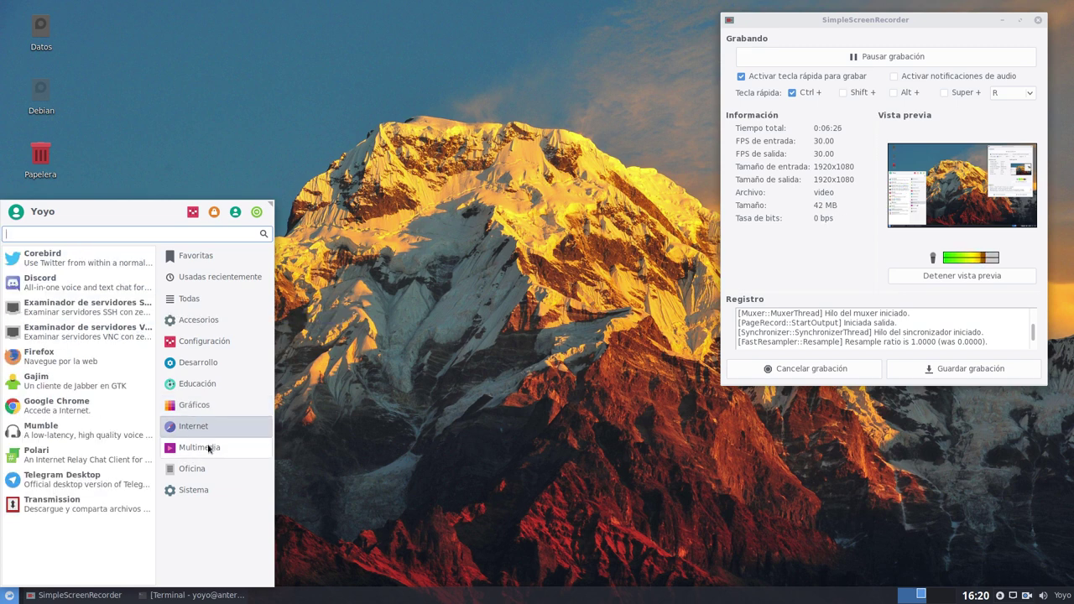
# Look through the applications in the Multimedia, Oficina and Sistema categories and close the application menu.
pyautogui.click(209, 449)
pyautogui.scroll(-3, 118, 436)
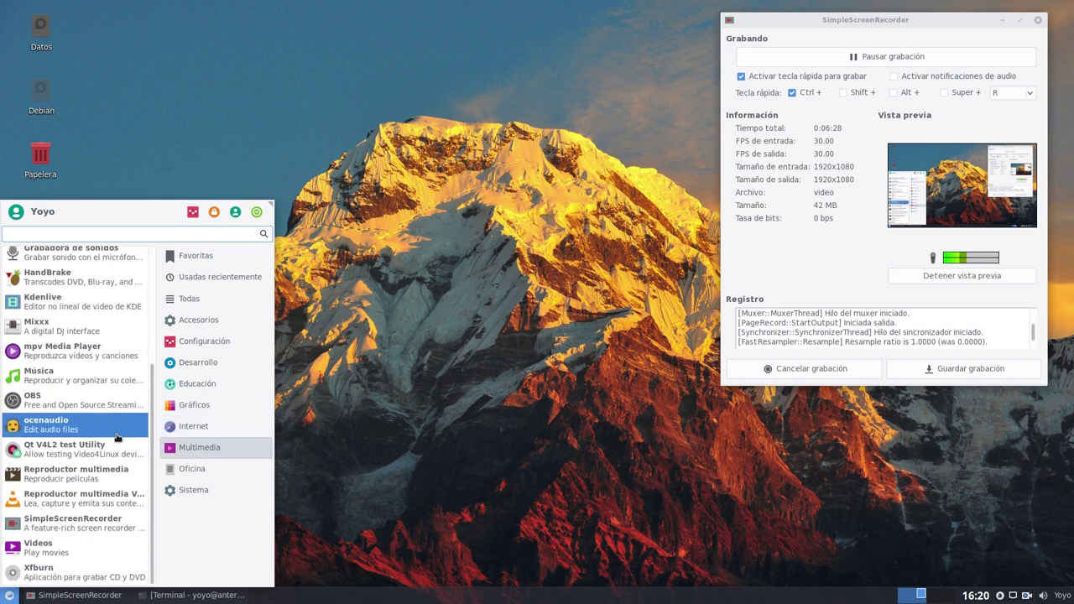
pyautogui.scroll(3, 117, 436)
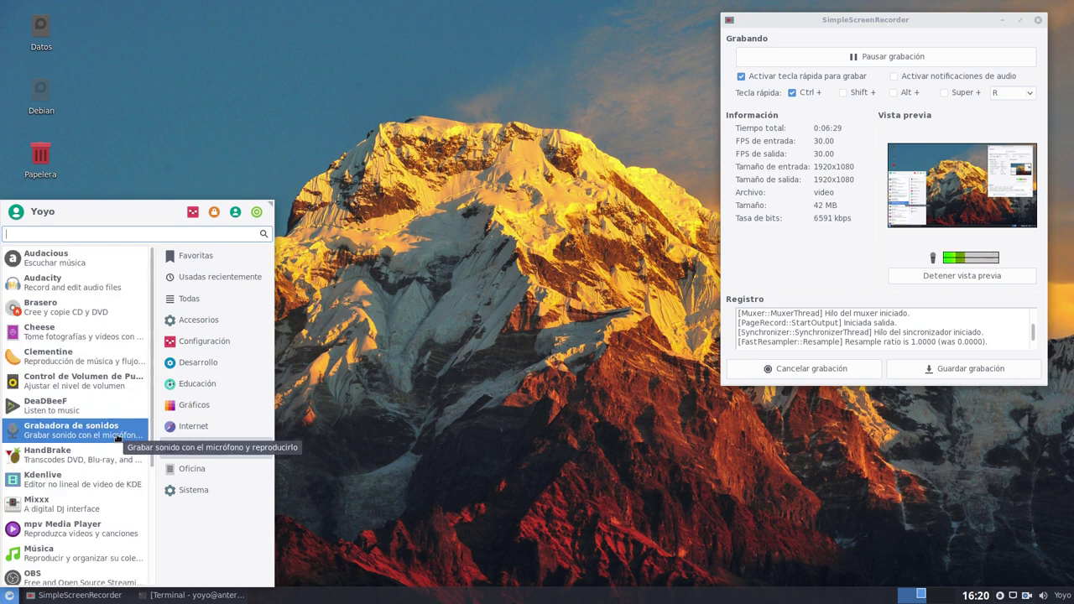
pyautogui.click(206, 471)
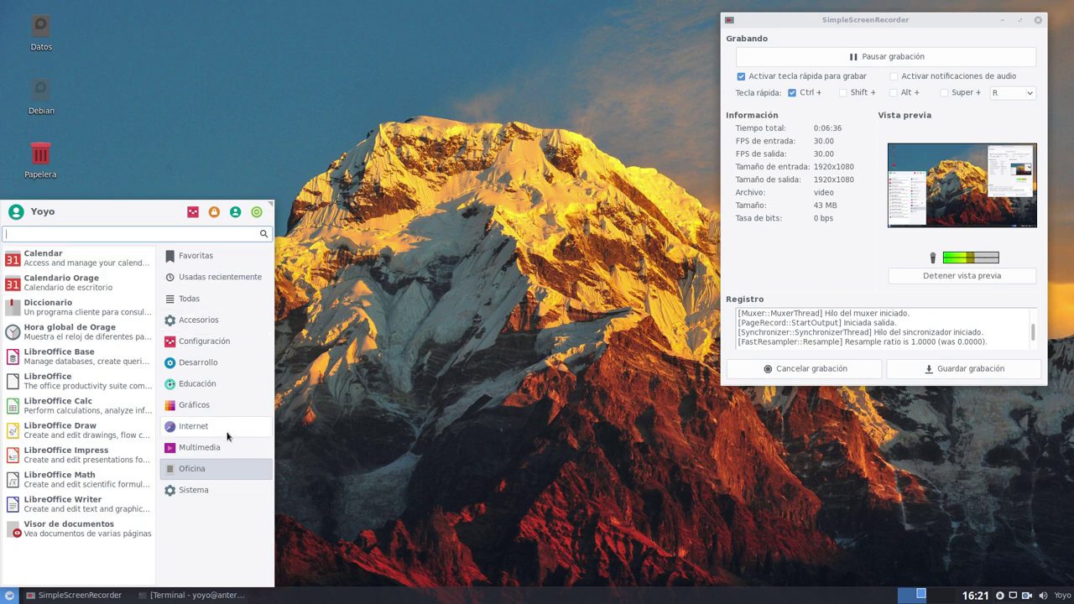
pyautogui.click(204, 489)
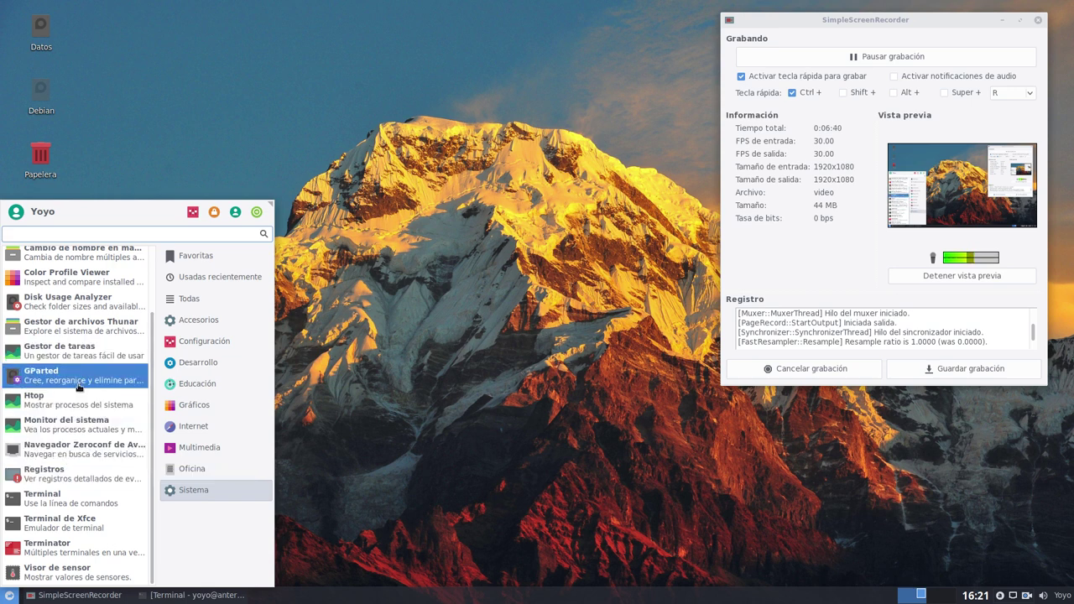
pyautogui.click(413, 409)
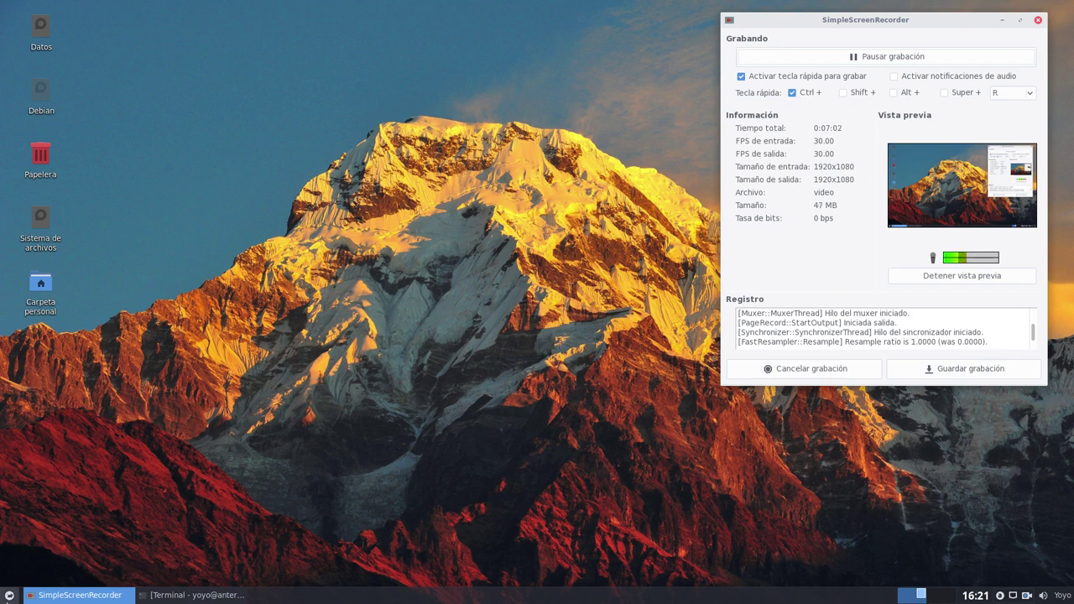
# Launch Firefox from the application menu, and minimize both its window and the SimpleScreenRecorder window.
pyautogui.click(9, 595)
pyautogui.click(38, 356)
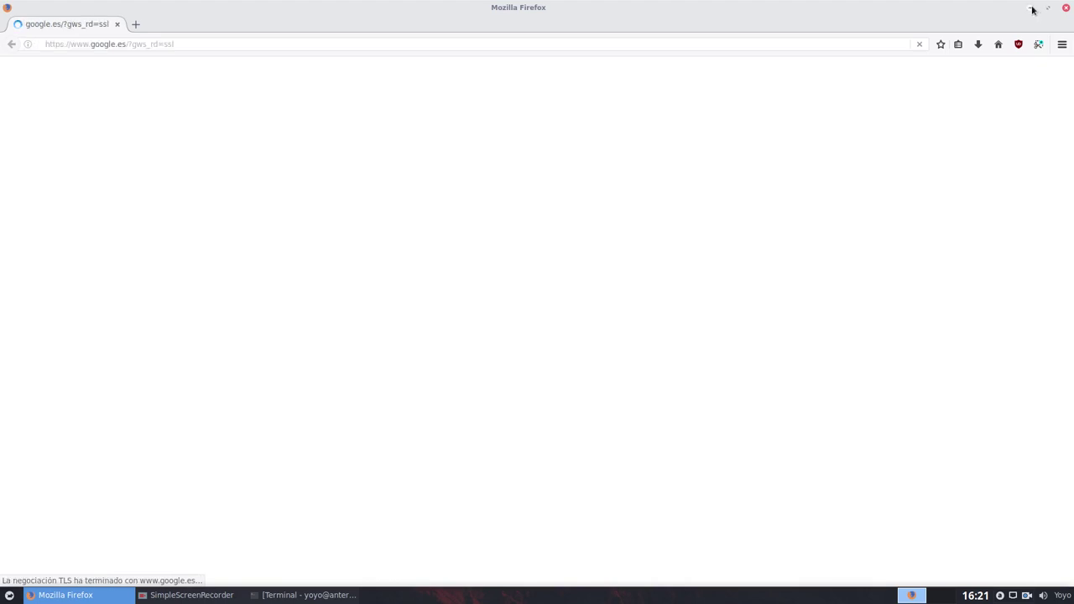
pyautogui.click(1030, 7)
pyautogui.click(1002, 21)
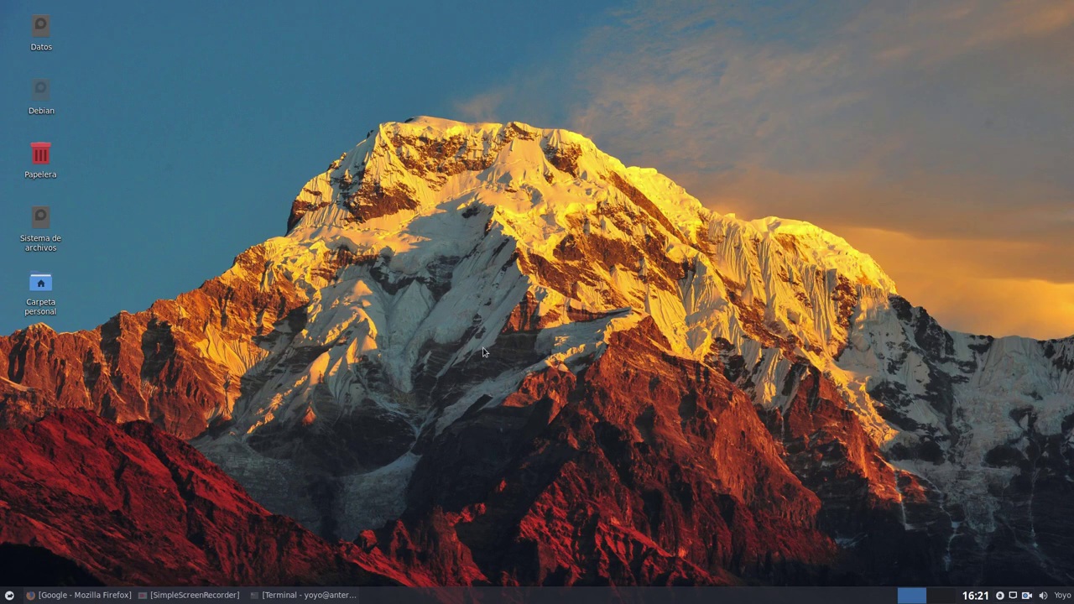
# Bring up the Captura de pantalla dialog and cancel it without taking a screenshot.
pyautogui.press('Print')
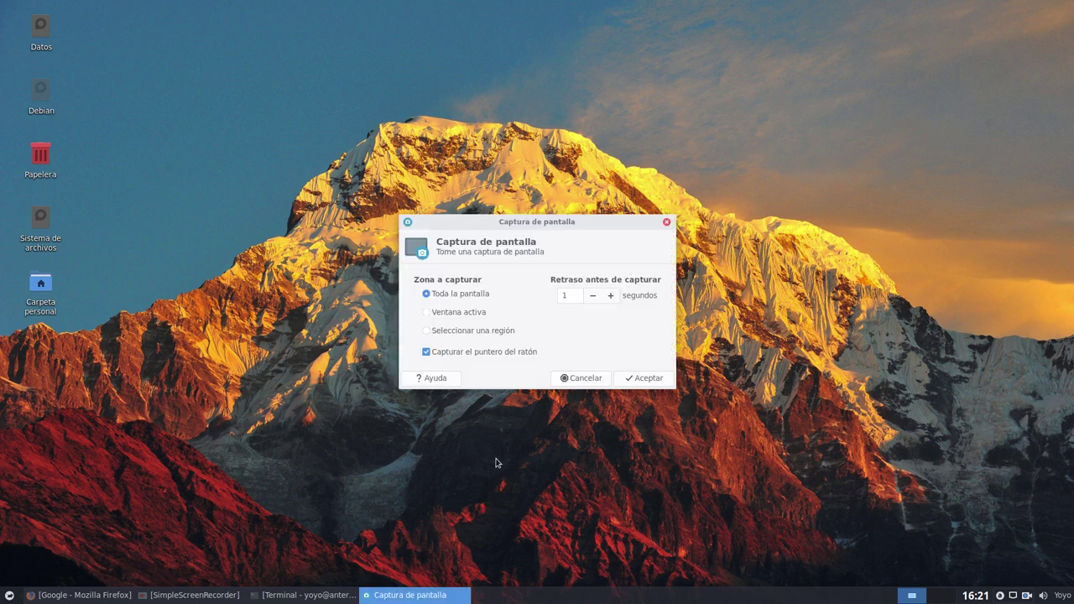
pyautogui.click(578, 378)
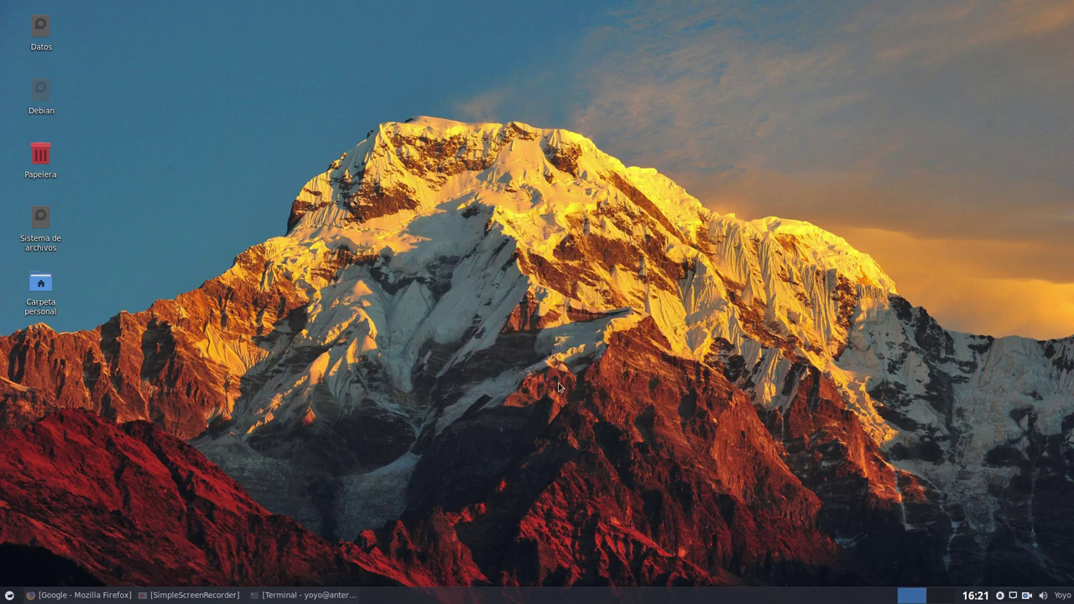
# Restore the Firefox window and go to deblinux.wordpress.com.
pyautogui.click(77, 594)
pyautogui.click(201, 45)
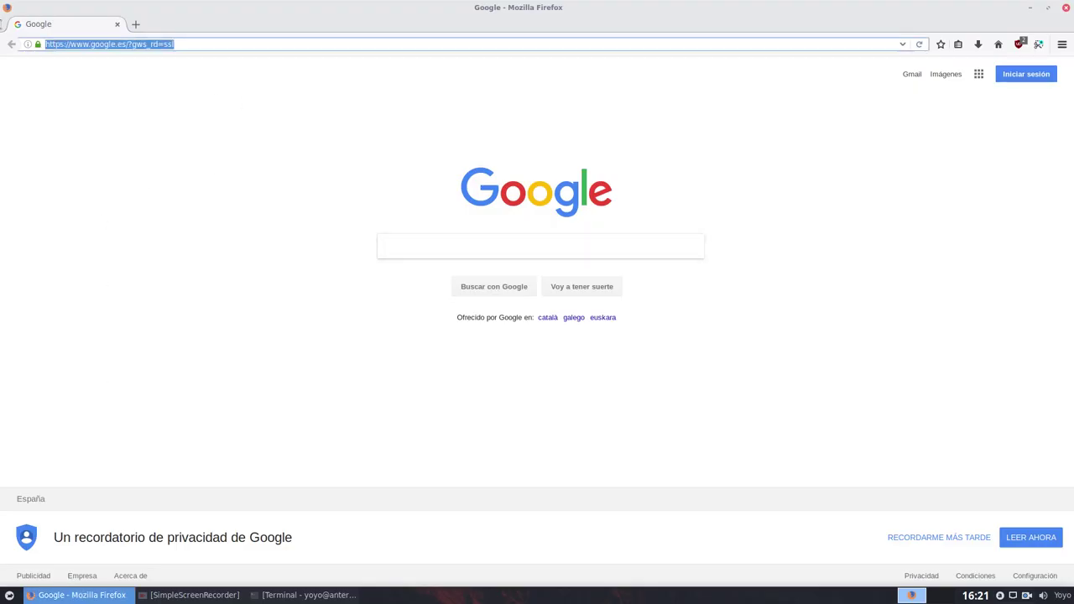
pyautogui.write('debx')
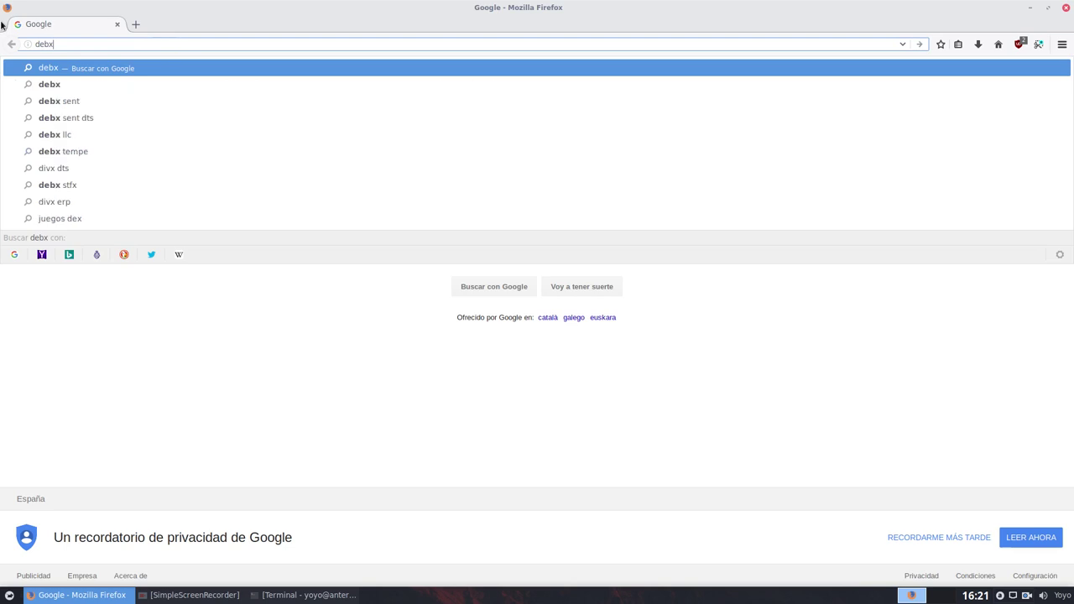
pyautogui.press('BackSpace')
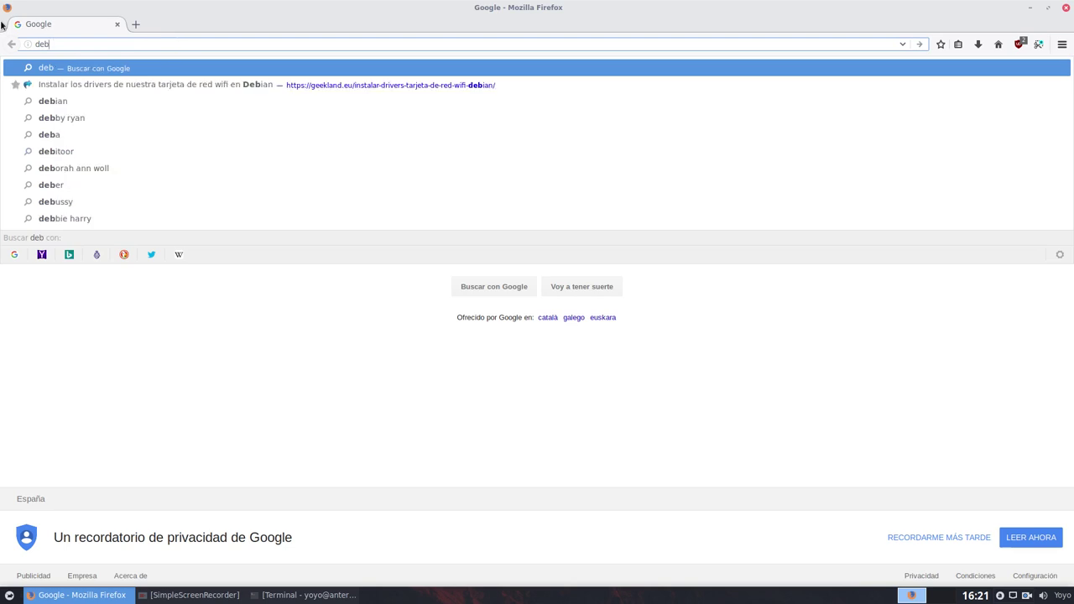
pyautogui.write('linu')
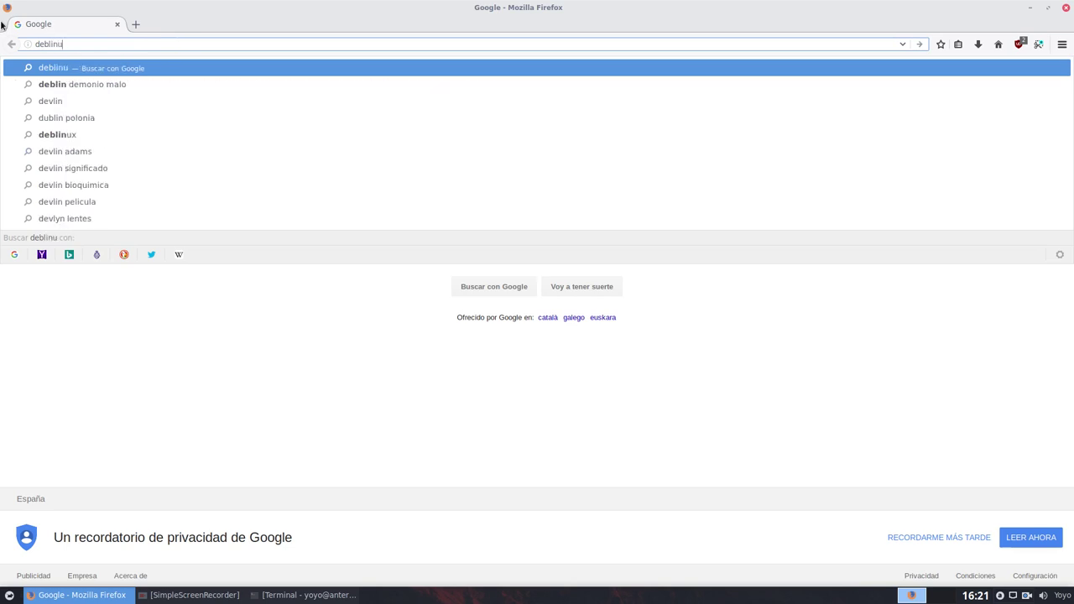
pyautogui.write('x.wordpress.')
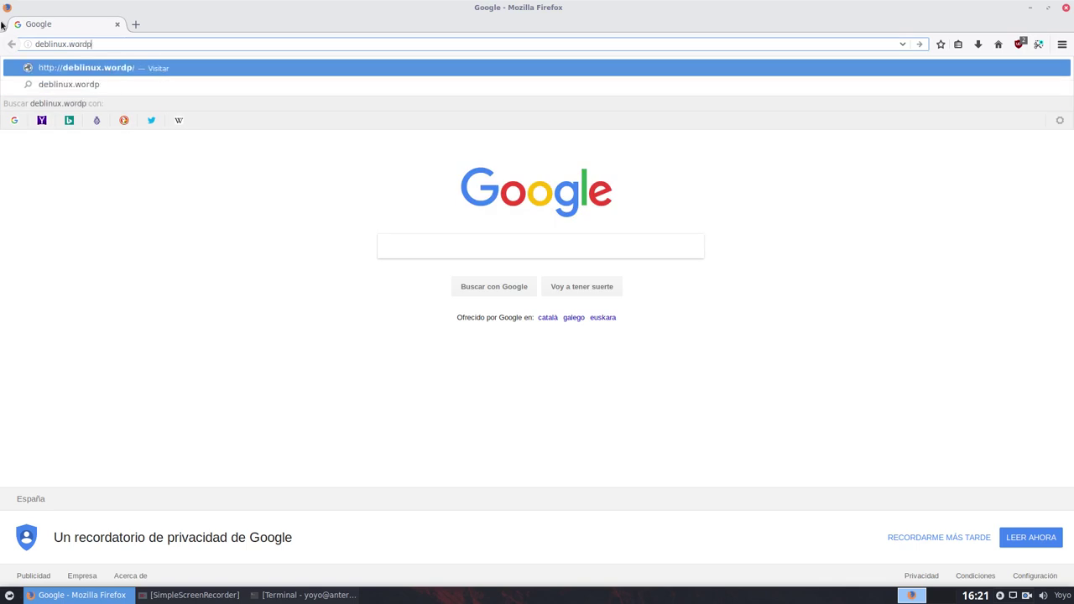
pyautogui.write('com')
pyautogui.press('Return')
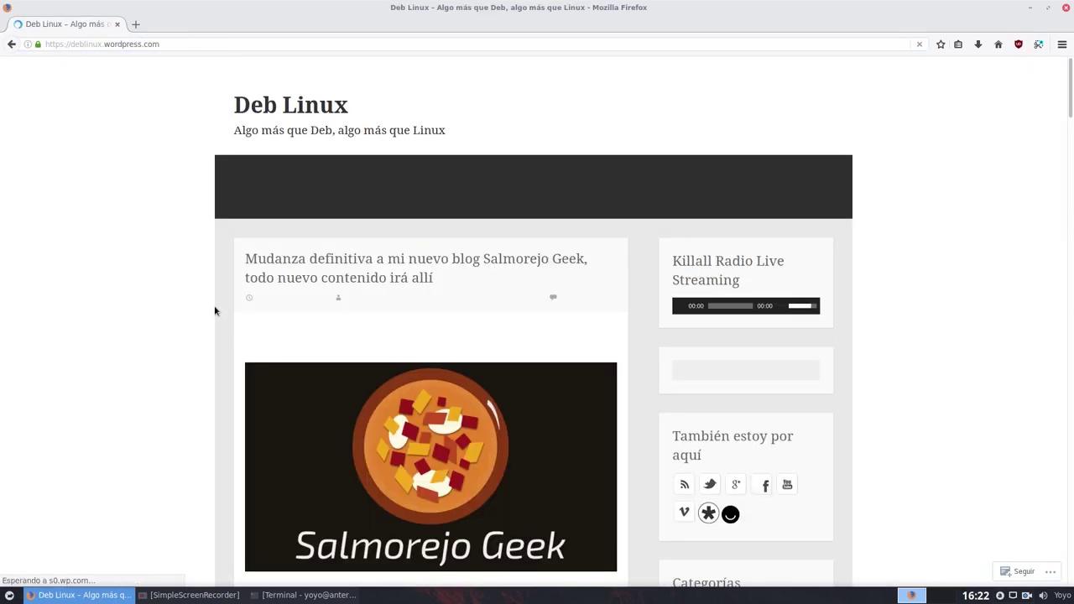
# Search the Deb Linux blog for "xfce pantalla" and open the article on enabling the Impr Pant key in Xfce.
pyautogui.scroll(-2, 671, 369)
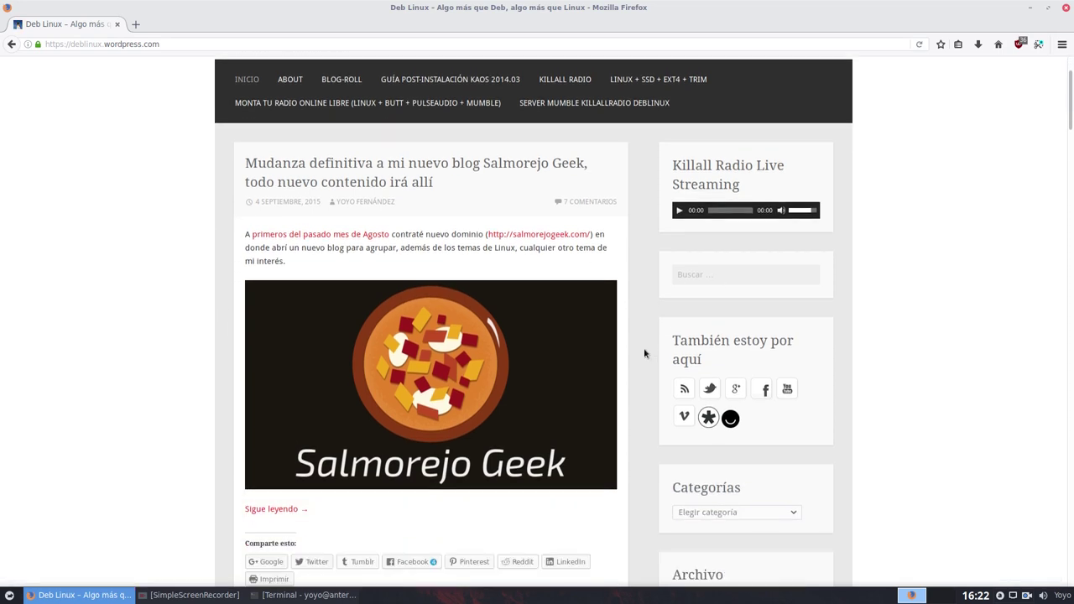
pyautogui.scroll(2, 671, 369)
pyautogui.click(691, 370)
pyautogui.write('xfce pantalla')
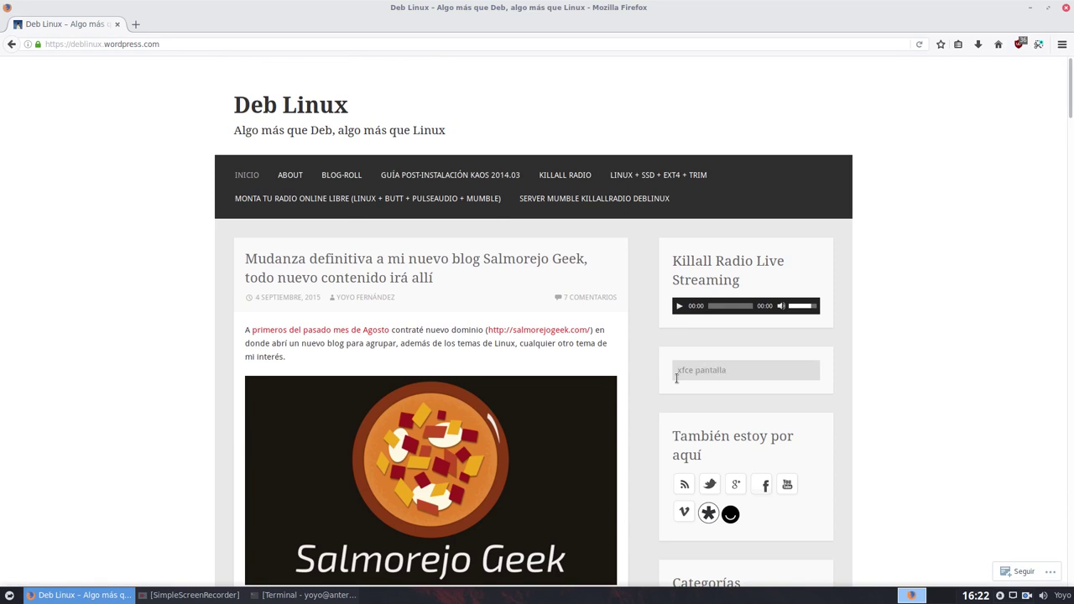
pyautogui.press('Return')
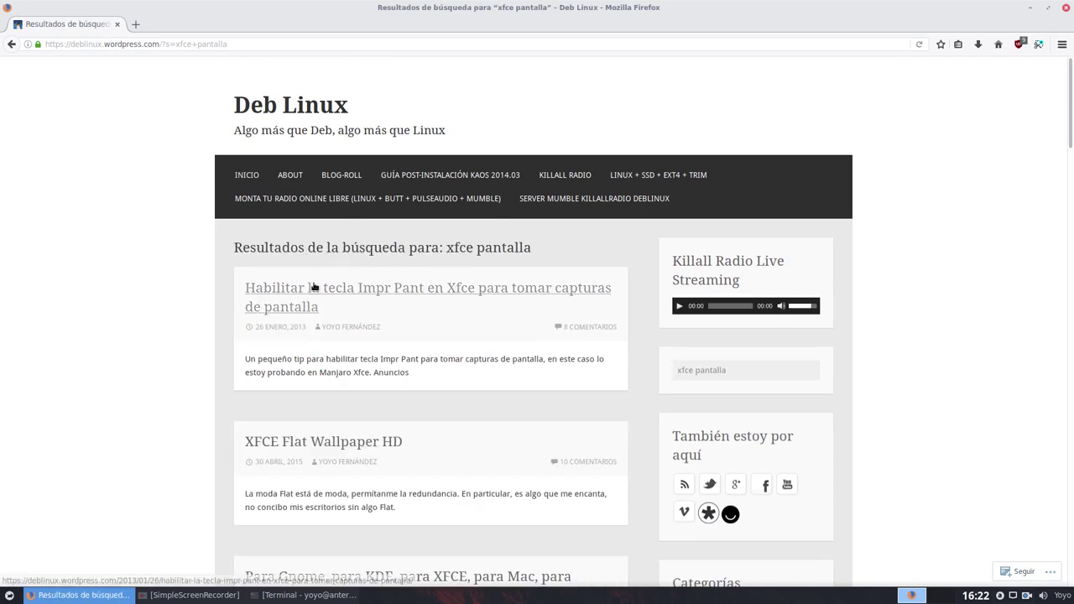
pyautogui.click(313, 286)
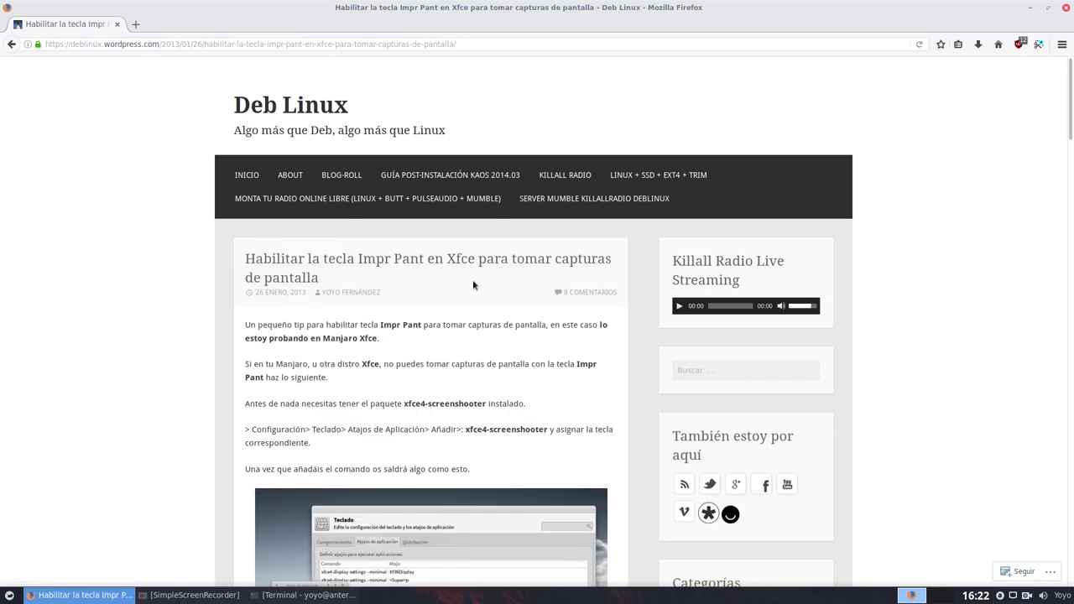
# Read through the article's instructions for assigning xfce4-screenshooter to the Impr Pant key.
pyautogui.scroll(-5, 302, 315)
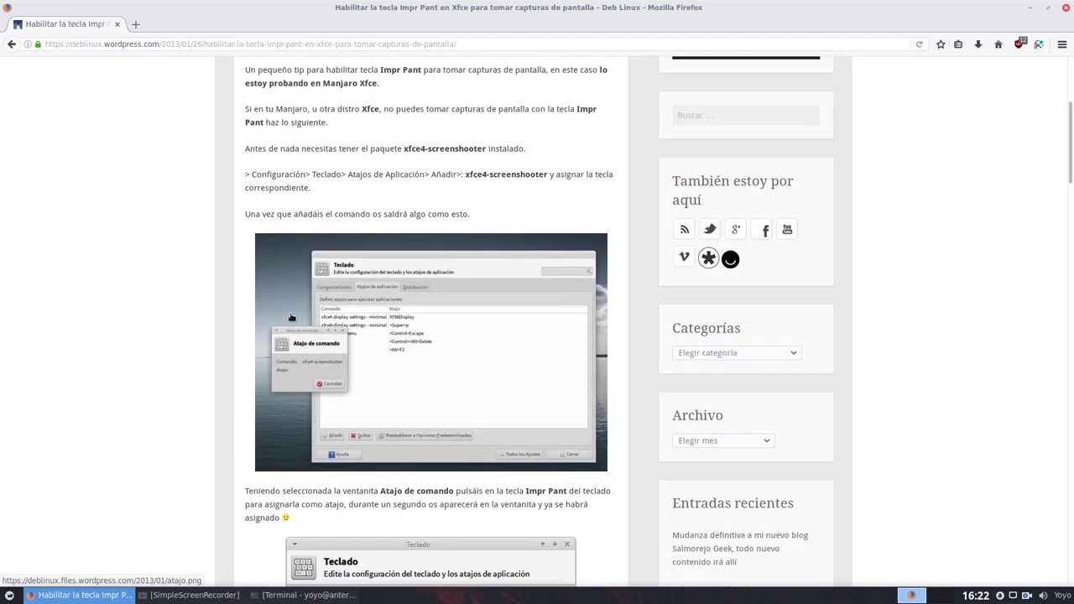
pyautogui.scroll(-2, 291, 317)
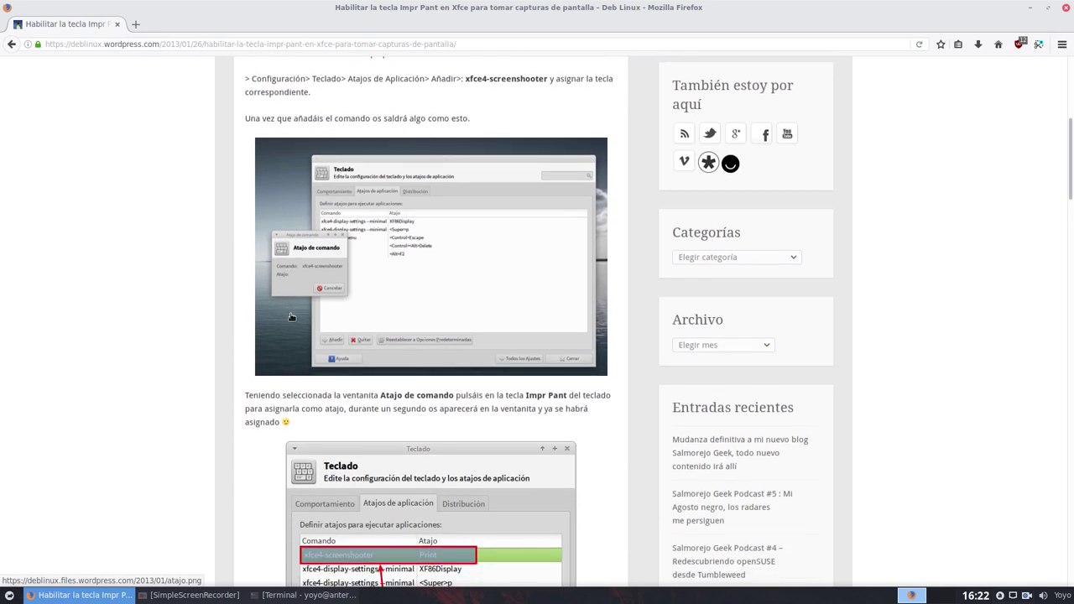
pyautogui.scroll(-3, 266, 322)
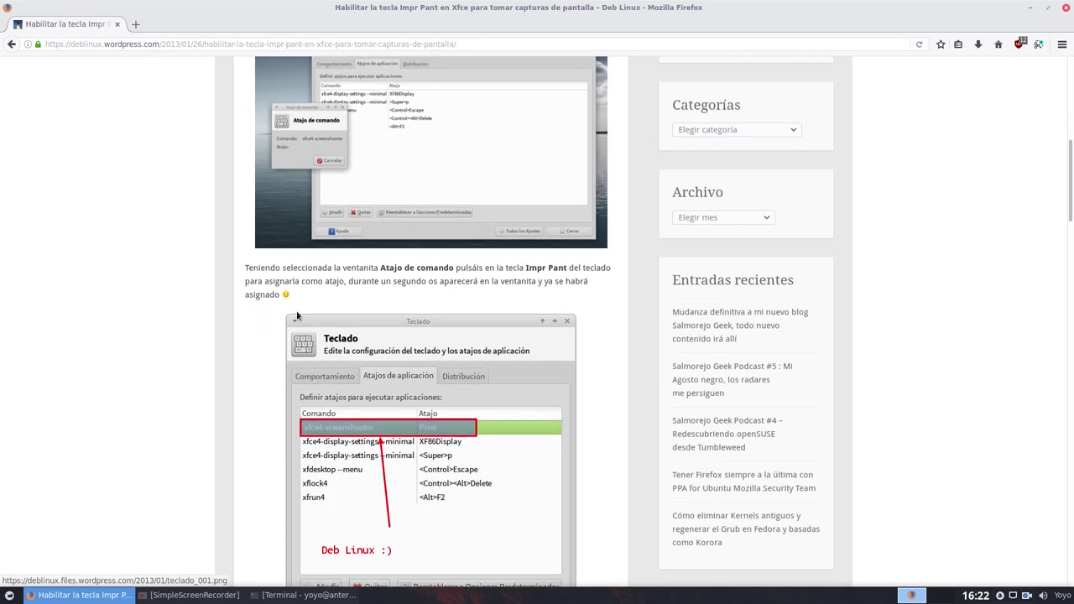
pyautogui.scroll(6, 296, 315)
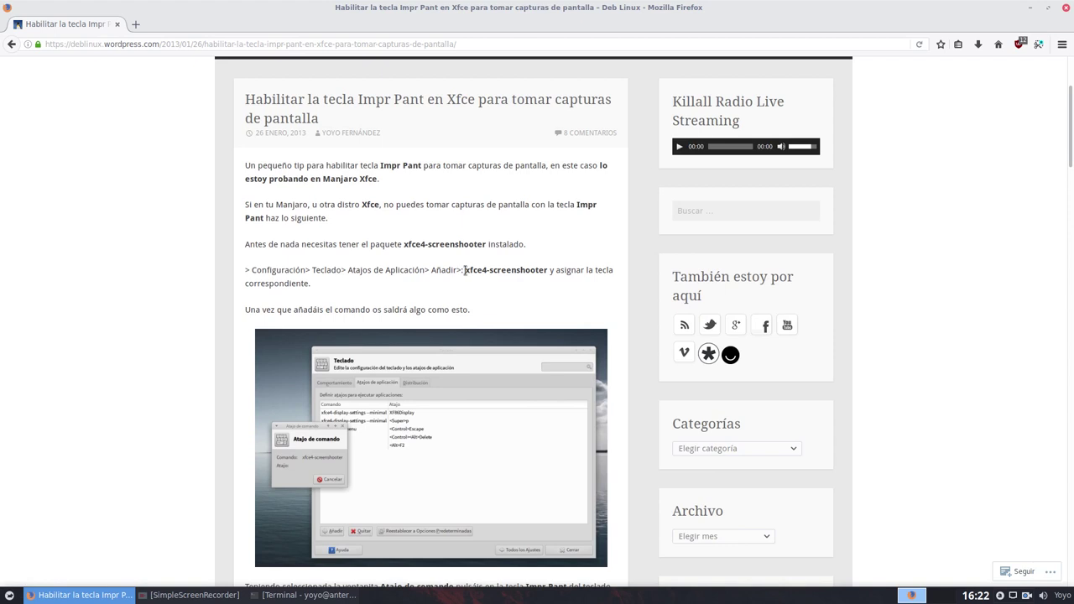
pyautogui.moveTo(464, 270); pyautogui.dragTo(527, 286)
pyautogui.click(240, 298)
pyautogui.scroll(-3, 545, 318)
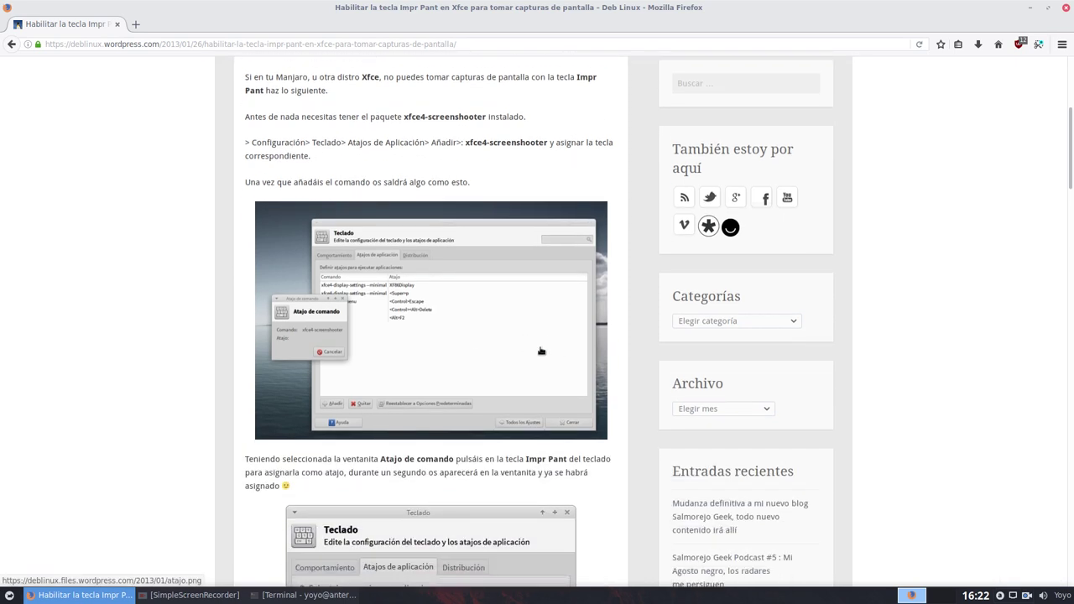
pyautogui.scroll(-5, 541, 351)
pyautogui.scroll(-5, 541, 351)
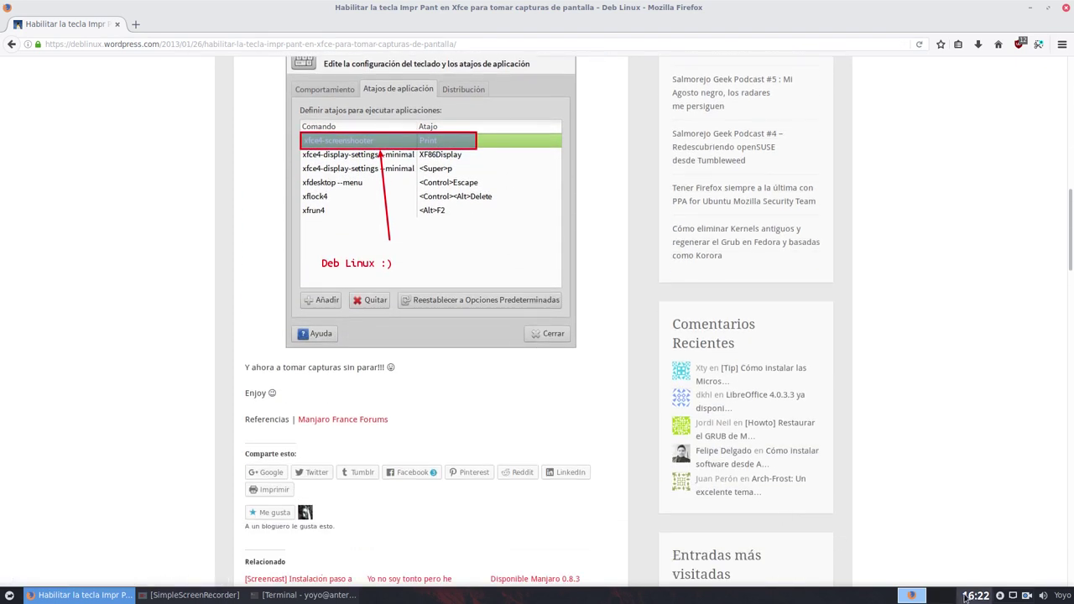
# Go to salmorejogeek.com in the current Firefox tab.
pyautogui.moveTo(976, 597)
pyautogui.click(425, 46)
pyautogui.write('salmo')
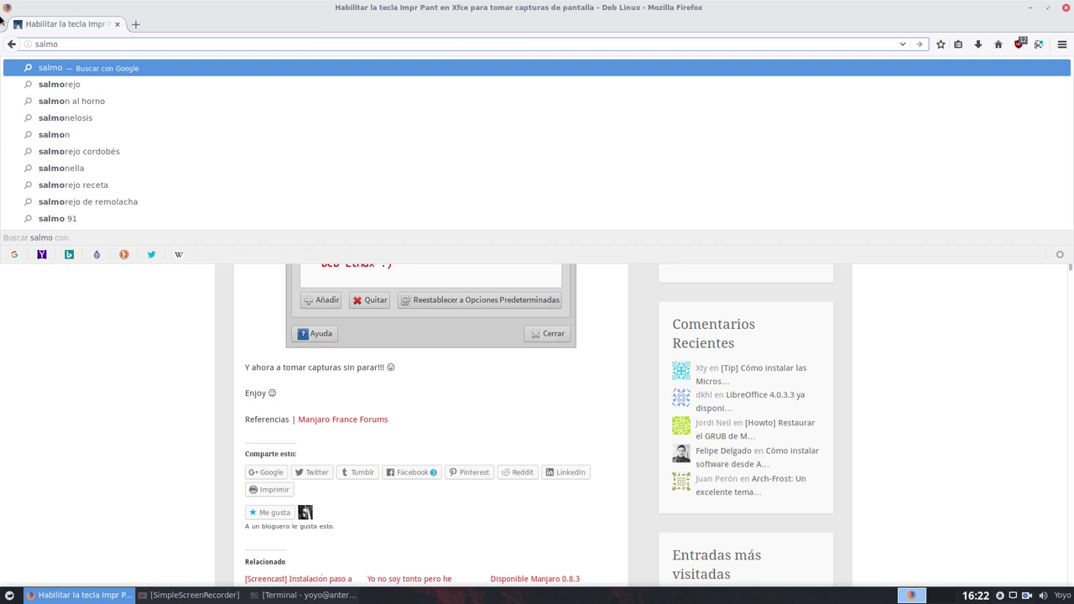
pyautogui.write('rej')
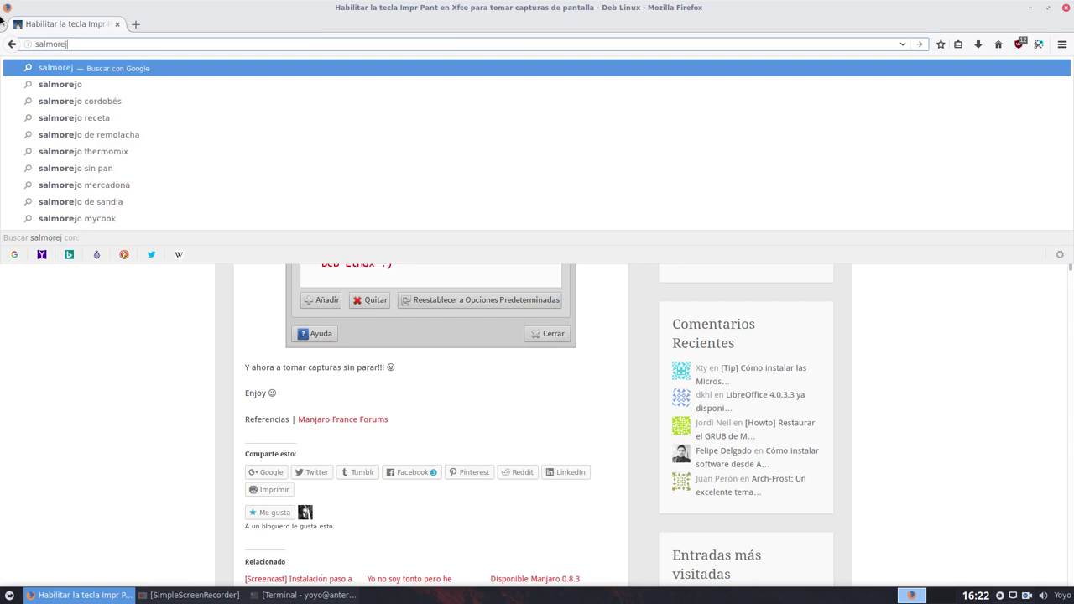
pyautogui.write('ogeek.com')
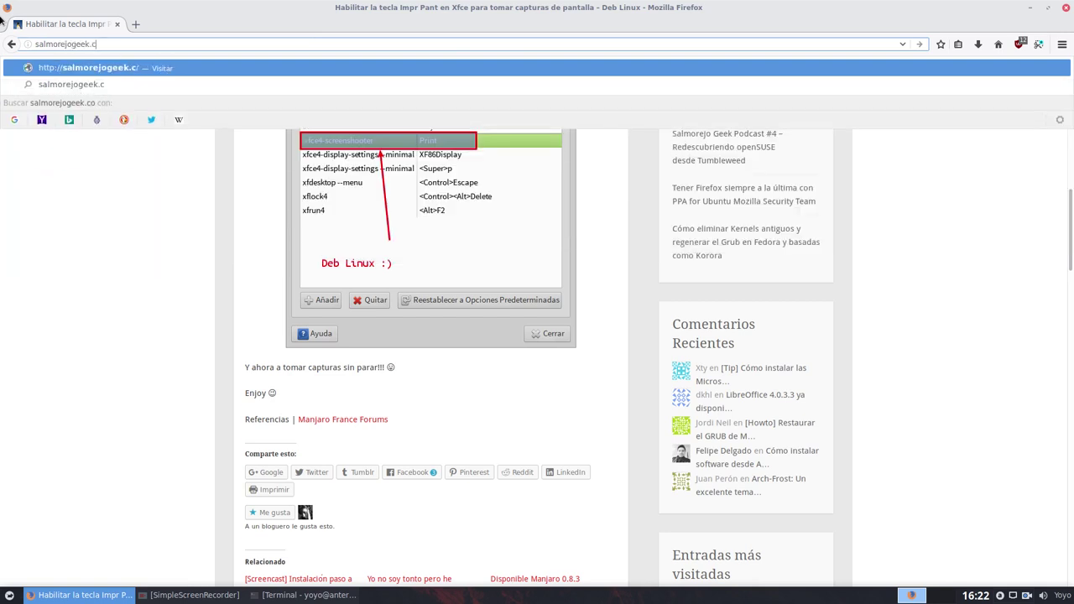
pyautogui.press('Return')
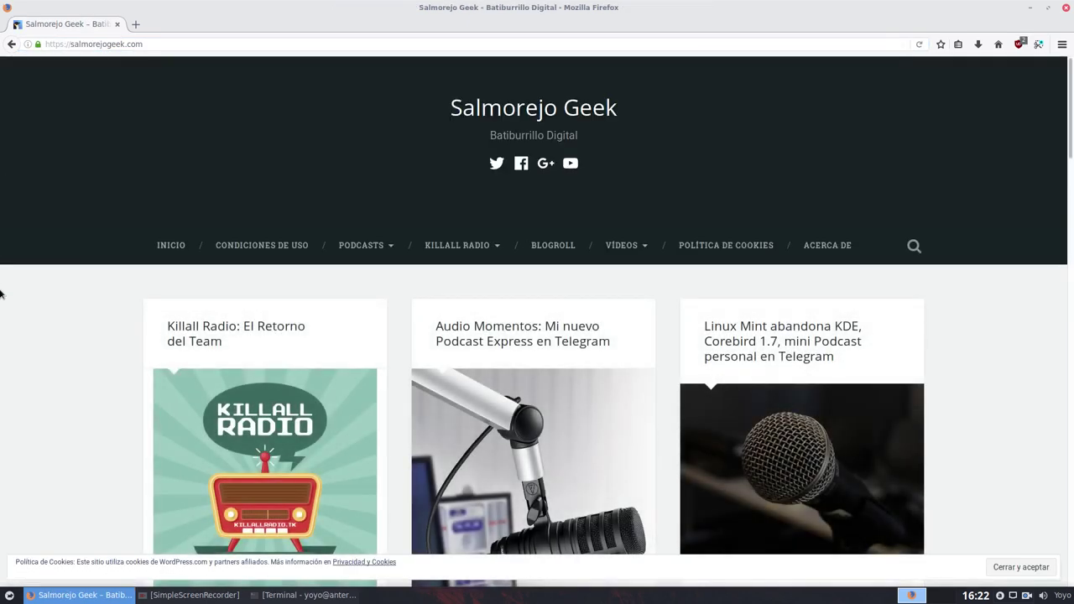
# Search the Salmorejo Geek blog for "xfce reloj" and open the article on changing the Xfce panel clock's font and colour.
pyautogui.scroll(-3, 182, 436)
pyautogui.scroll(3, 182, 436)
pyautogui.click(913, 247)
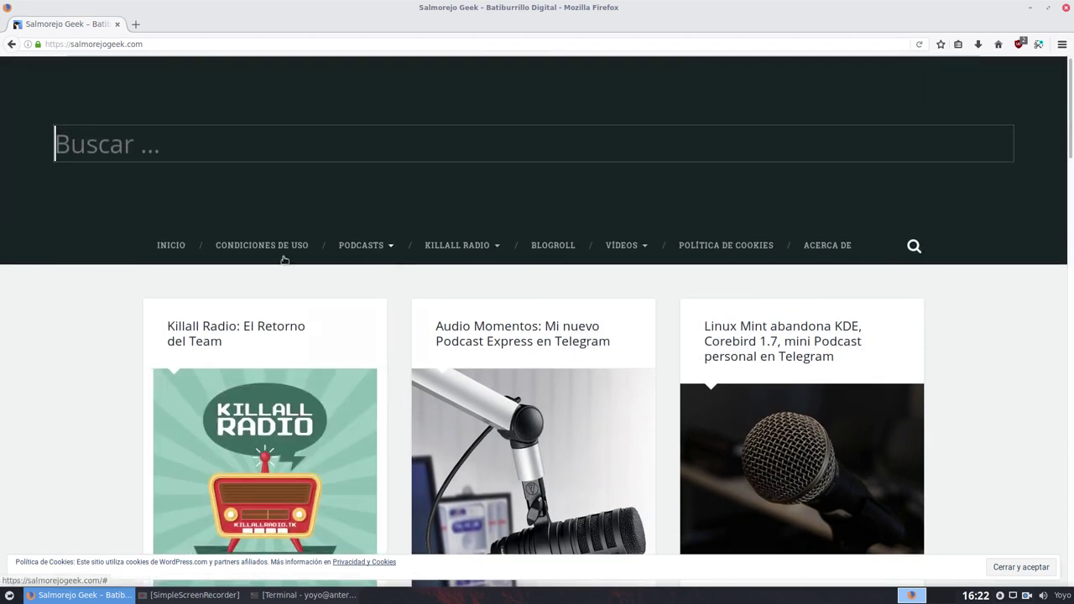
pyautogui.click(90, 150)
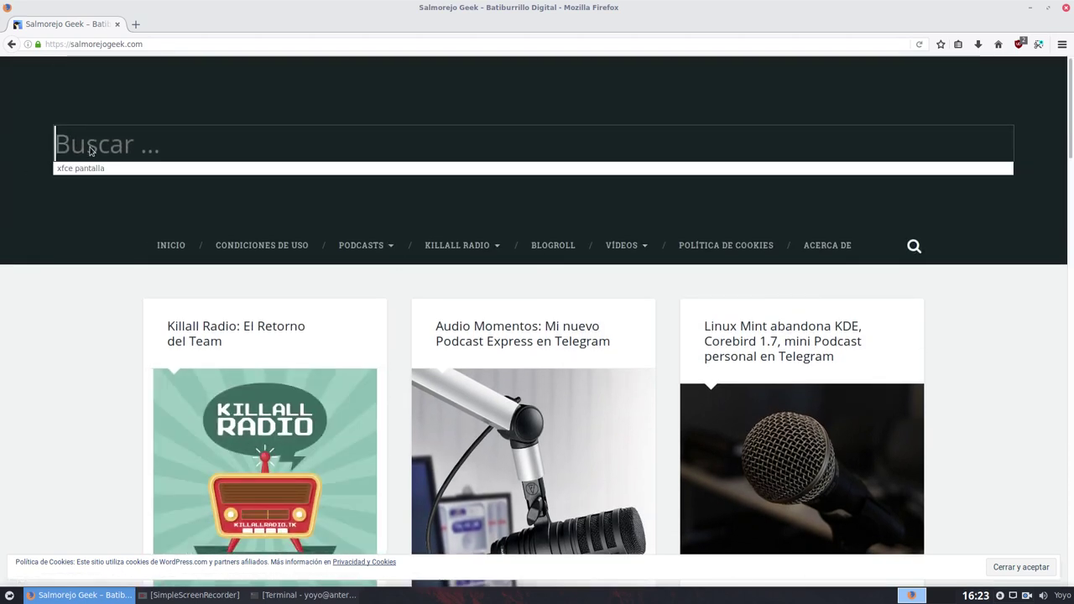
pyautogui.write('xfce reloj')
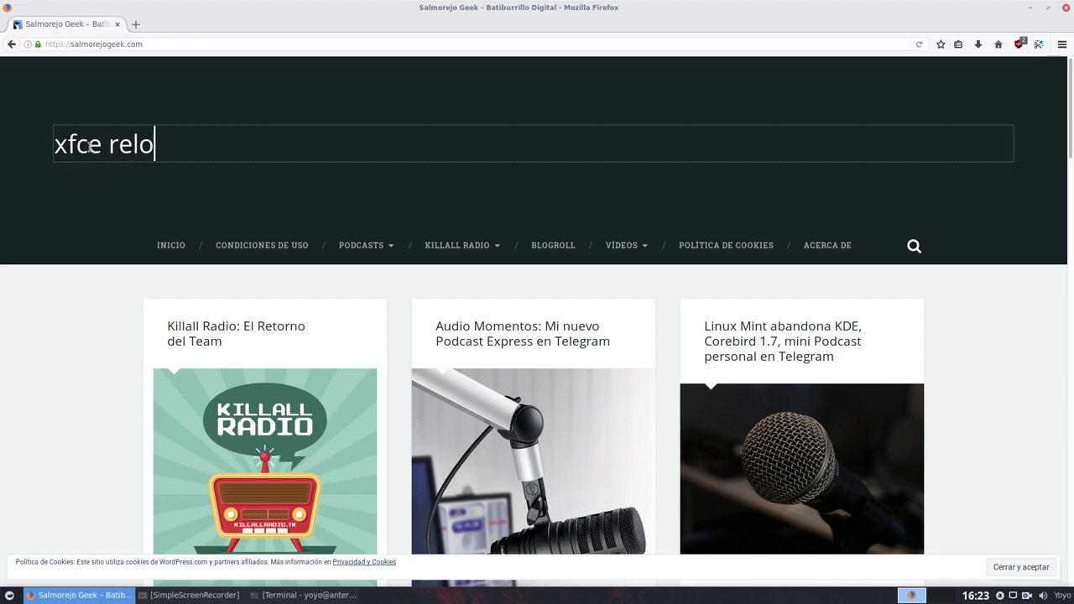
pyautogui.press('Return')
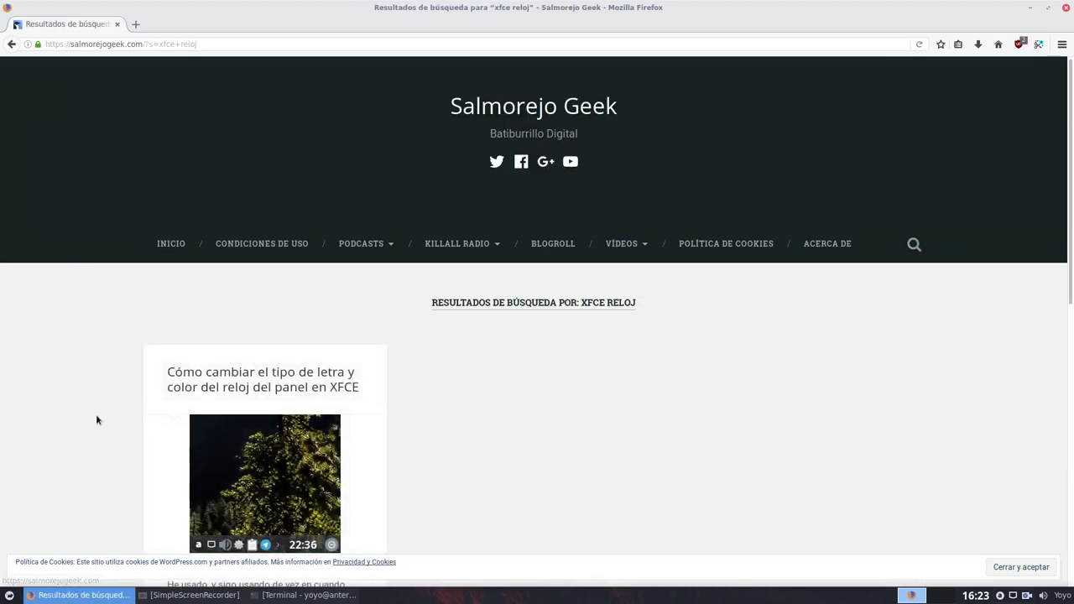
pyautogui.scroll(-2, 96, 413)
pyautogui.click(178, 275)
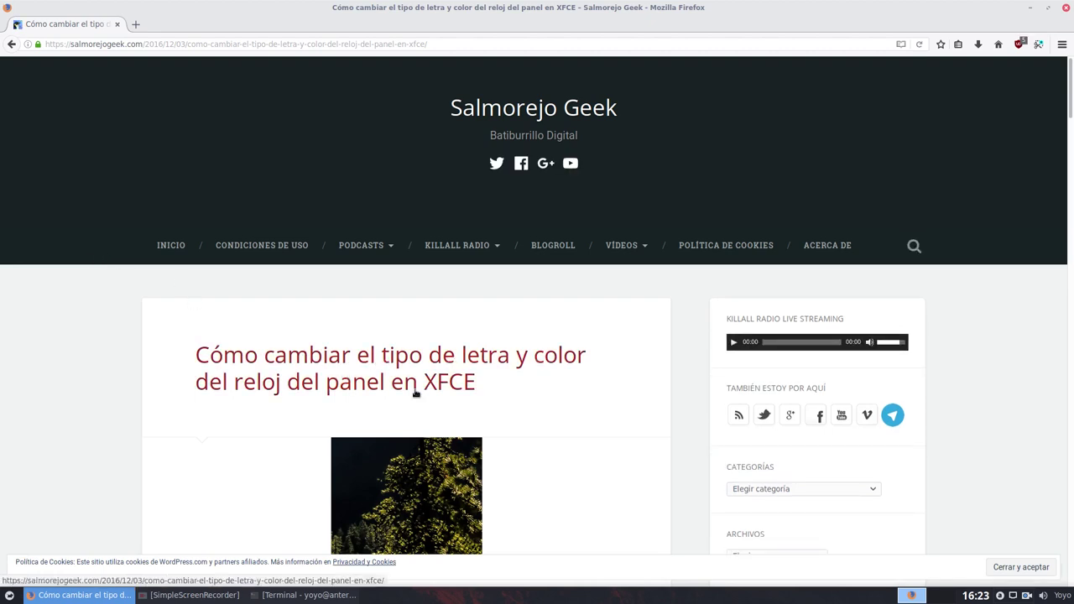
# Read through the article's instructions for setting a custom font and colour format in the panel clock's properties.
pyautogui.scroll(-2, 67, 385)
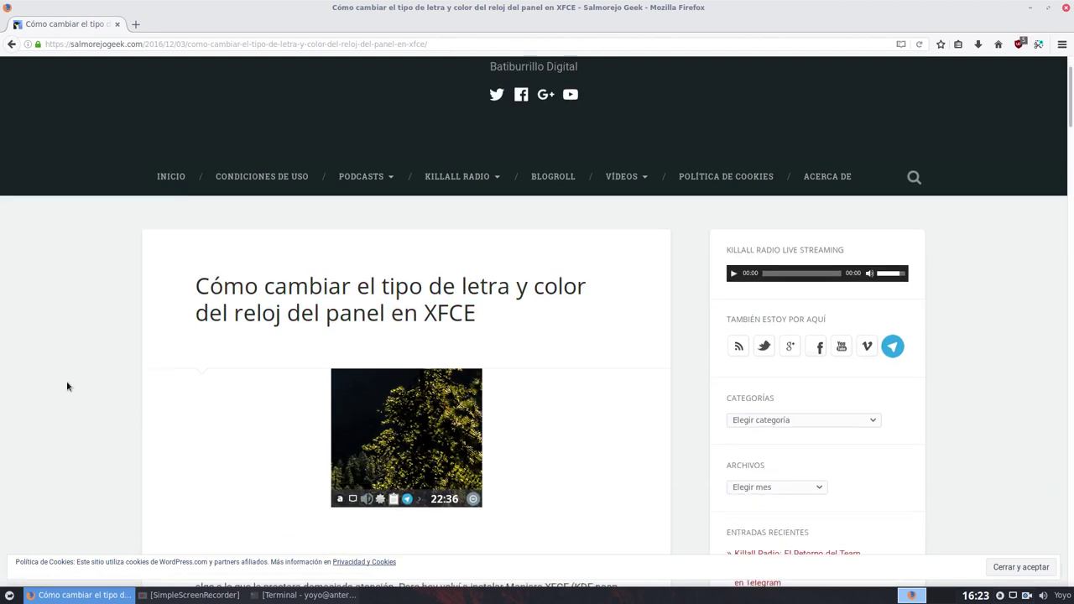
pyautogui.scroll(-10, 67, 386)
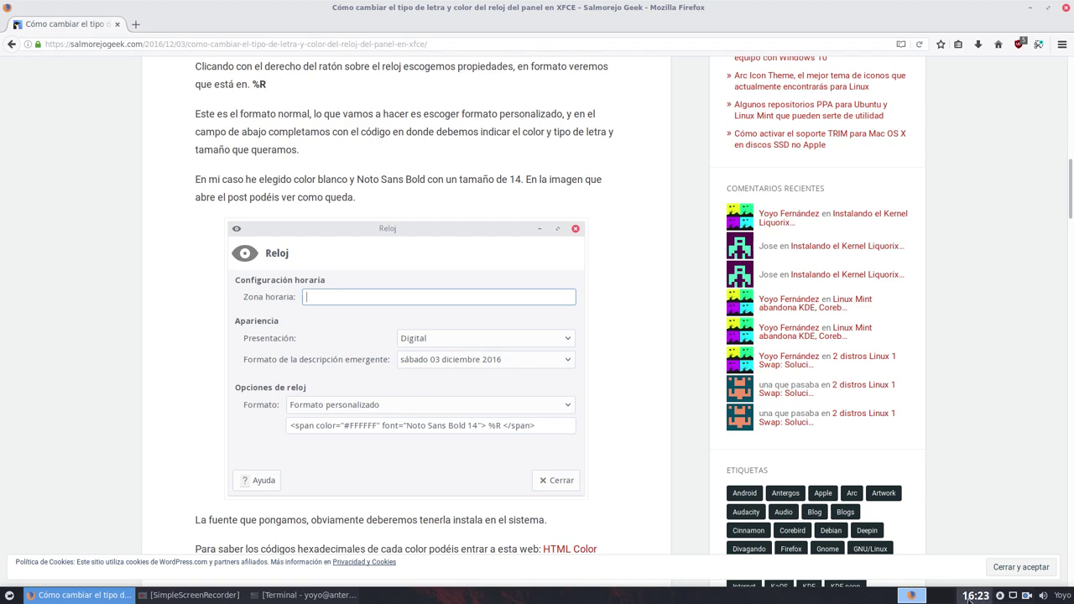
pyautogui.scroll(-3, 154, 342)
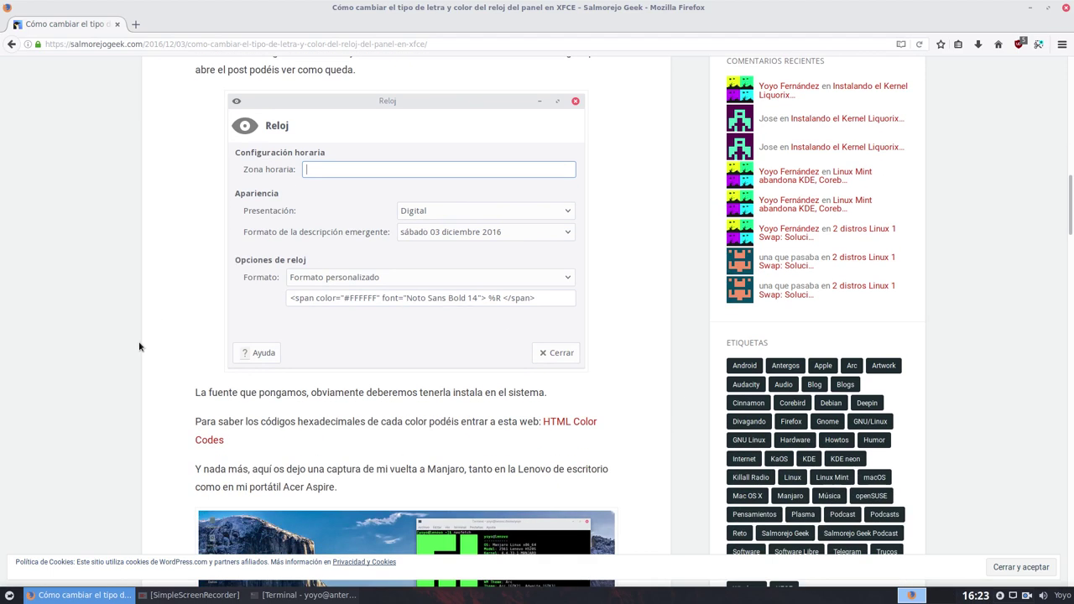
pyautogui.scroll(-6, 139, 346)
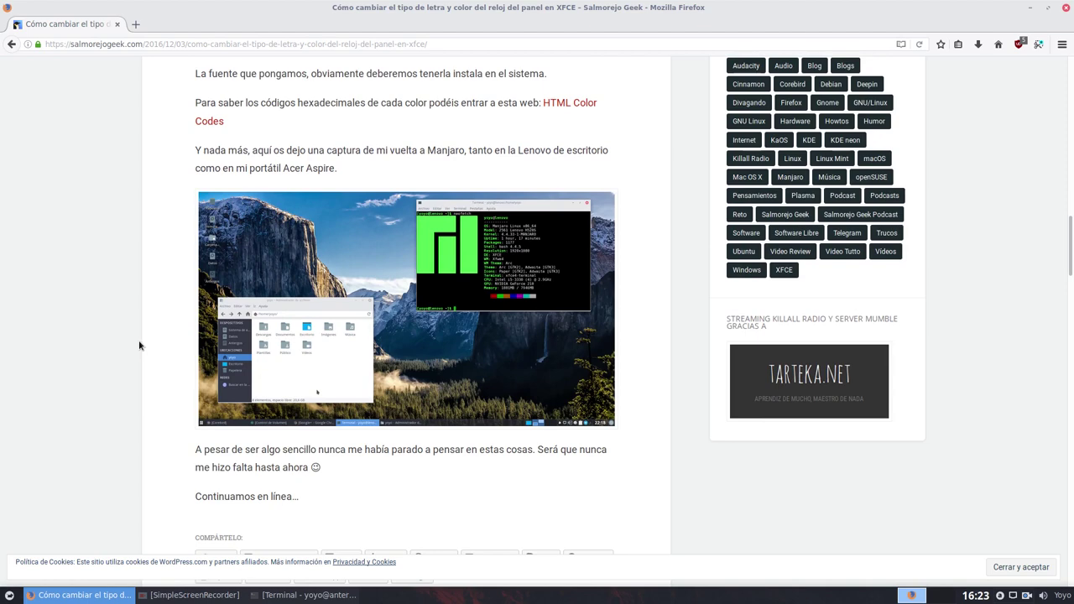
# View the article's Manjaro desktop screenshot at full size, zoom it back out and close its tab.
pyautogui.click(378, 338)
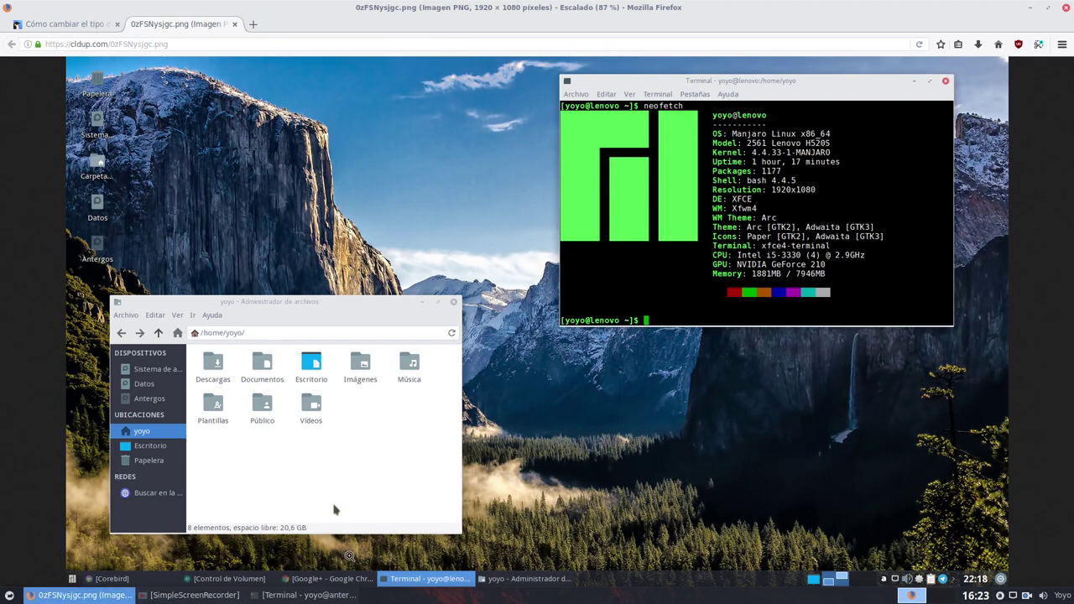
pyautogui.click(797, 479)
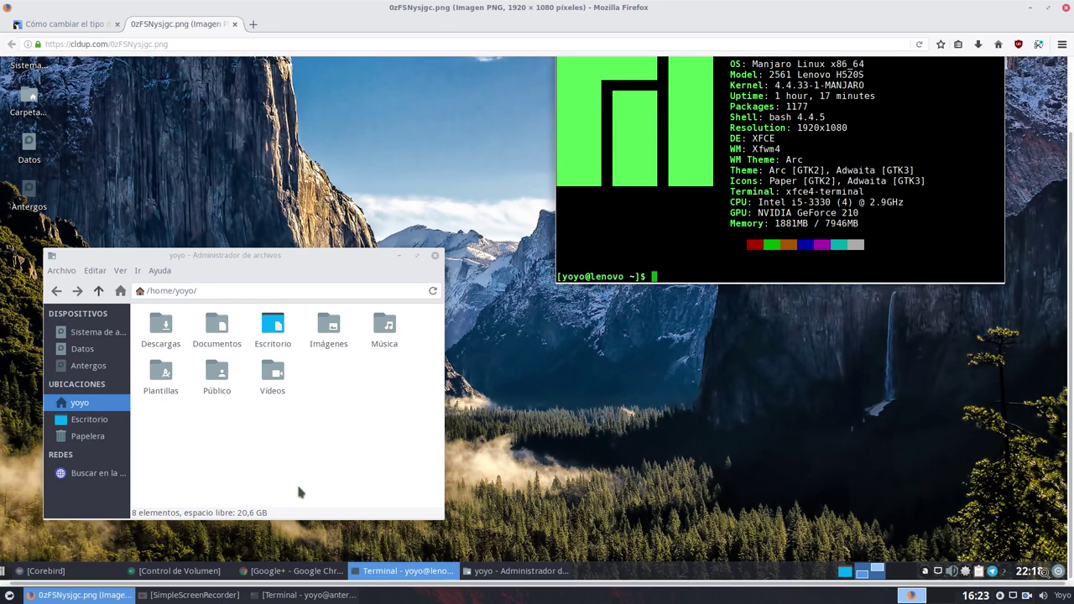
pyautogui.click(659, 497)
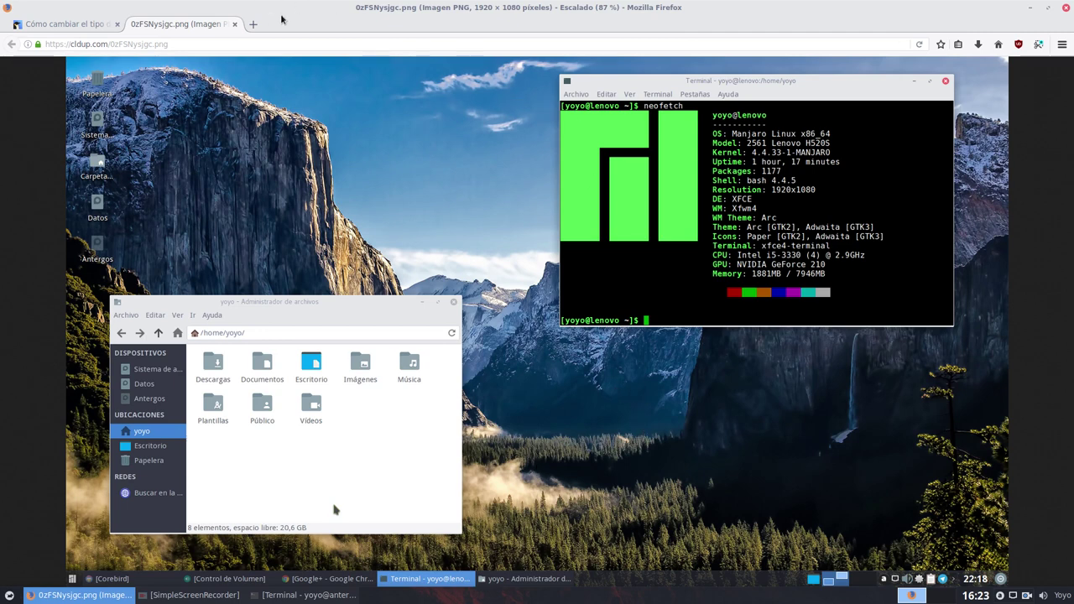
pyautogui.click(235, 24)
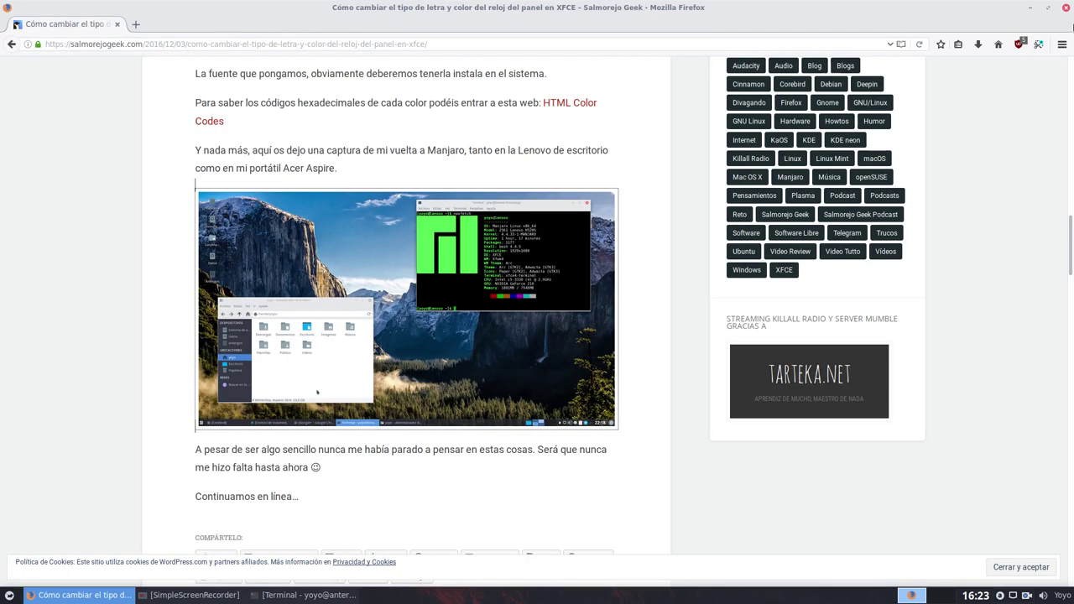
# Minimize Firefox, open the Carpeta personal folder from the desktop and reposition the file manager window.
pyautogui.click(1024, 10)
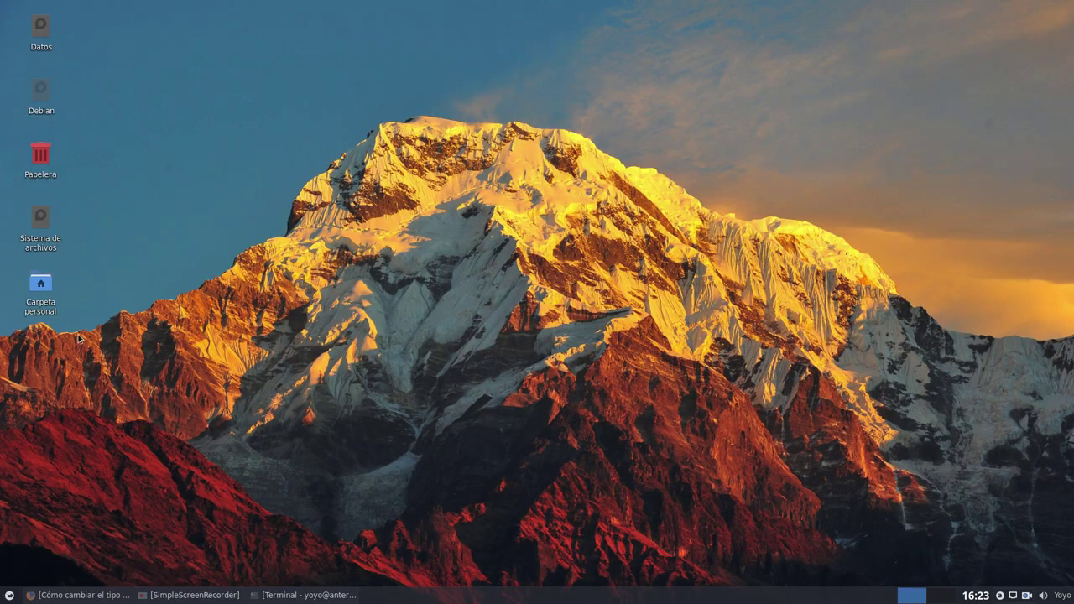
pyautogui.doubleClick(41, 285)
pyautogui.moveTo(273, 17); pyautogui.dragTo(547, 53)
pyautogui.moveTo(784, 425); pyautogui.dragTo(828, 393)
pyautogui.moveTo(585, 56); pyautogui.dragTo(540, 82)
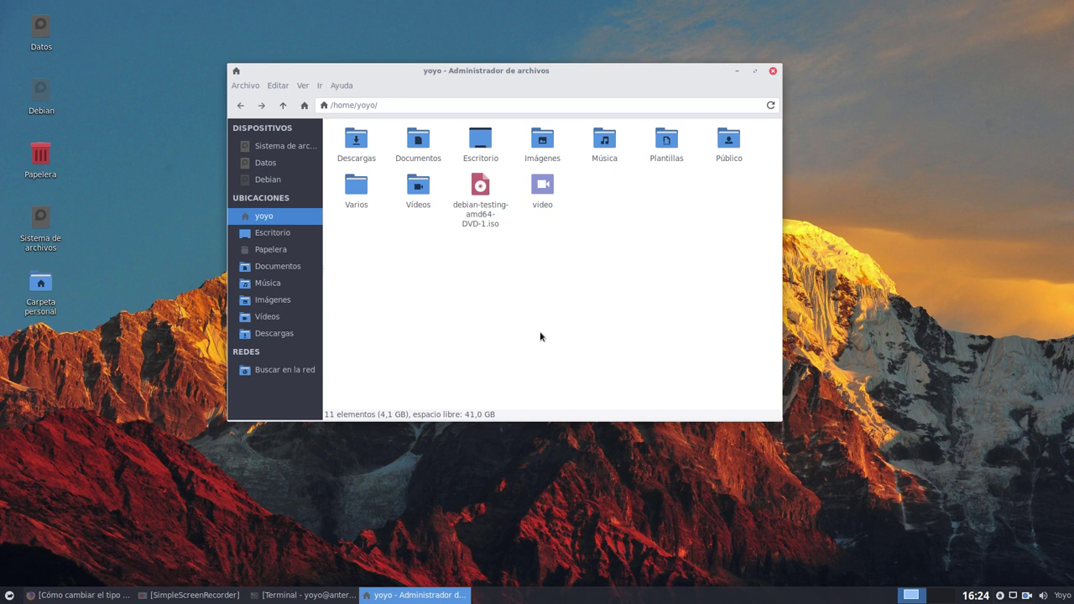
pyautogui.moveTo(496, 73); pyautogui.dragTo(411, 57)
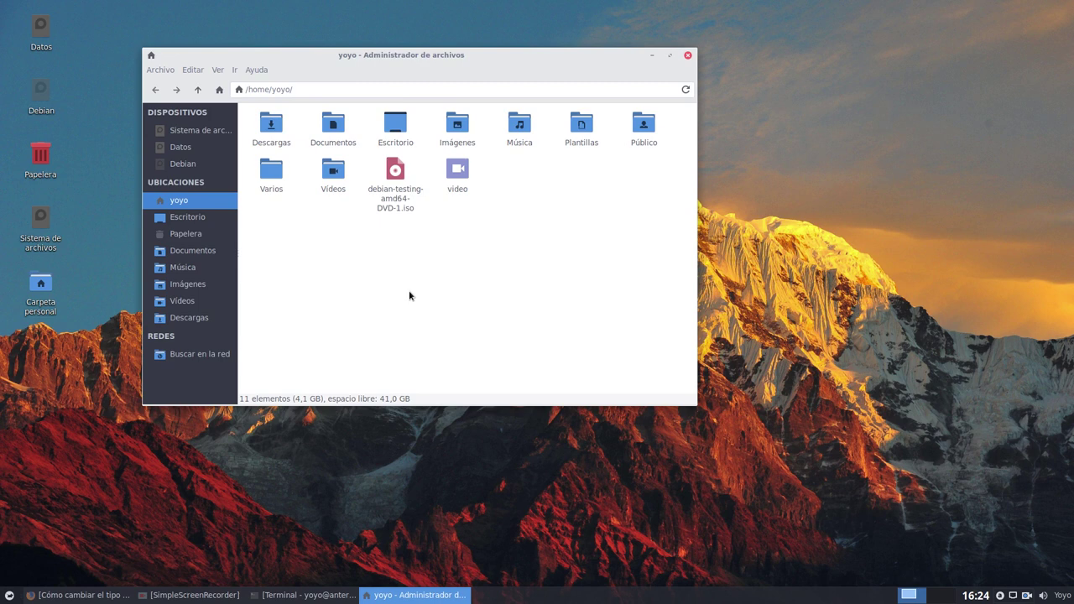
# Point out debian-testing-amd64-DVD-1.iso by selecting it in the home folder, deselect it and close the file manager.
pyautogui.click(395, 172)
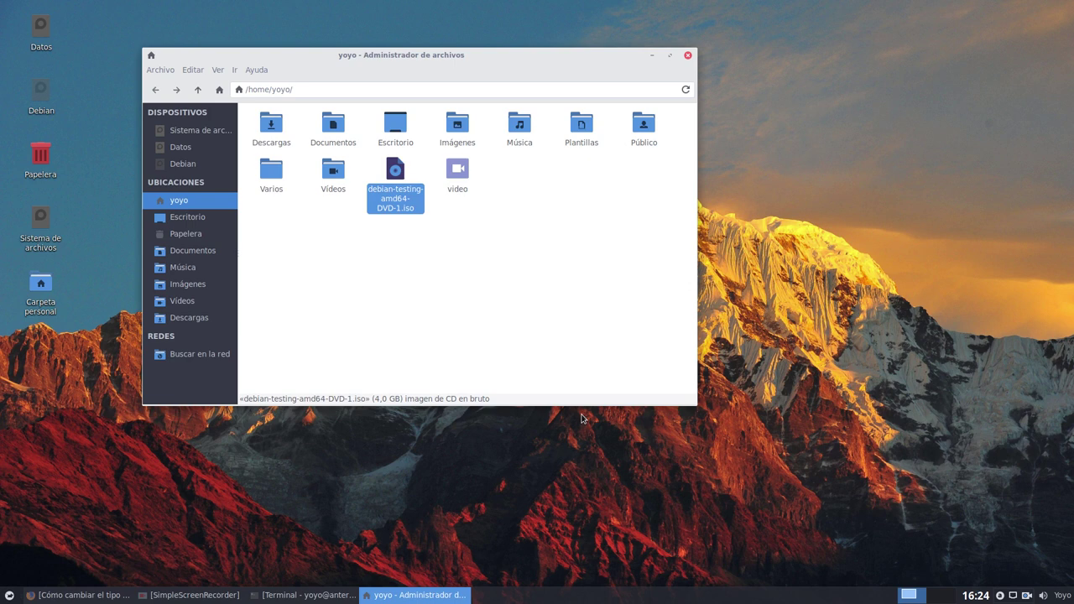
pyautogui.click(489, 336)
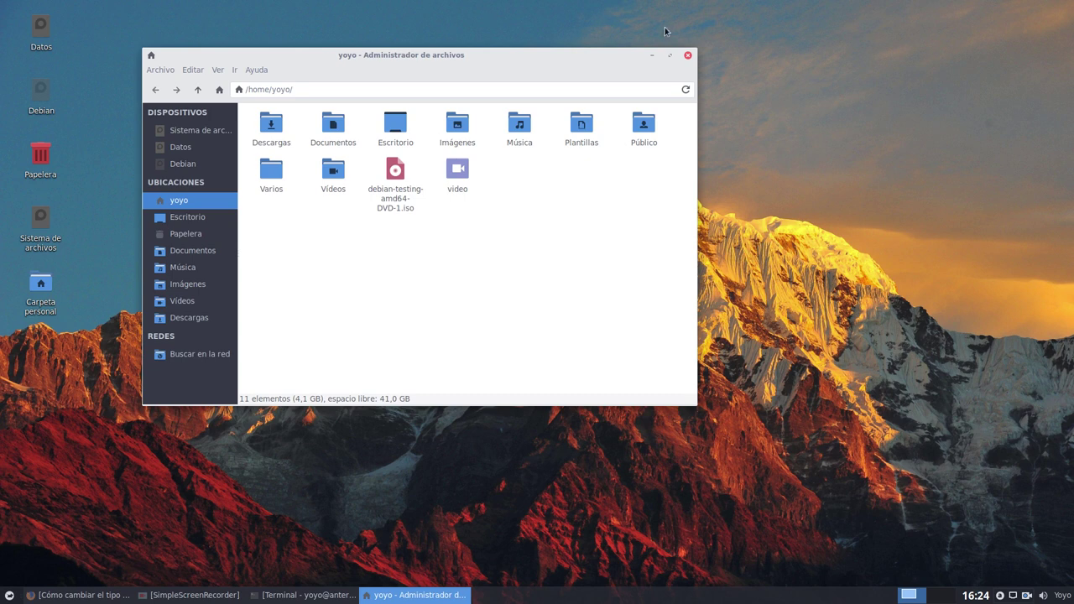
pyautogui.click(688, 55)
# Show the application menu briefly and dismiss it, then reopen the home folder, move its window and close it.
pyautogui.click(9, 594)
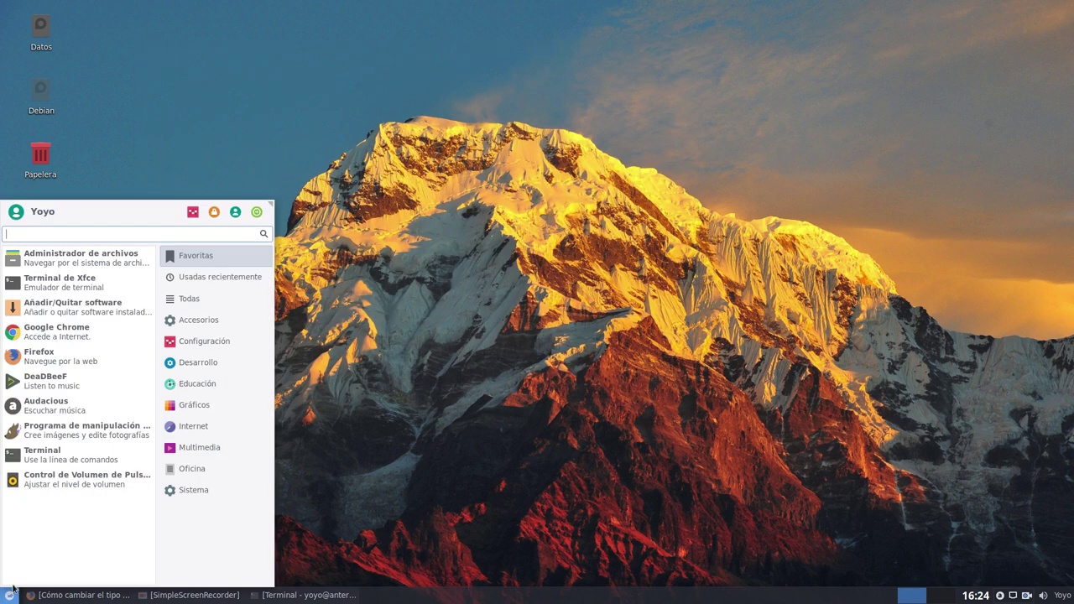
pyautogui.click(465, 241)
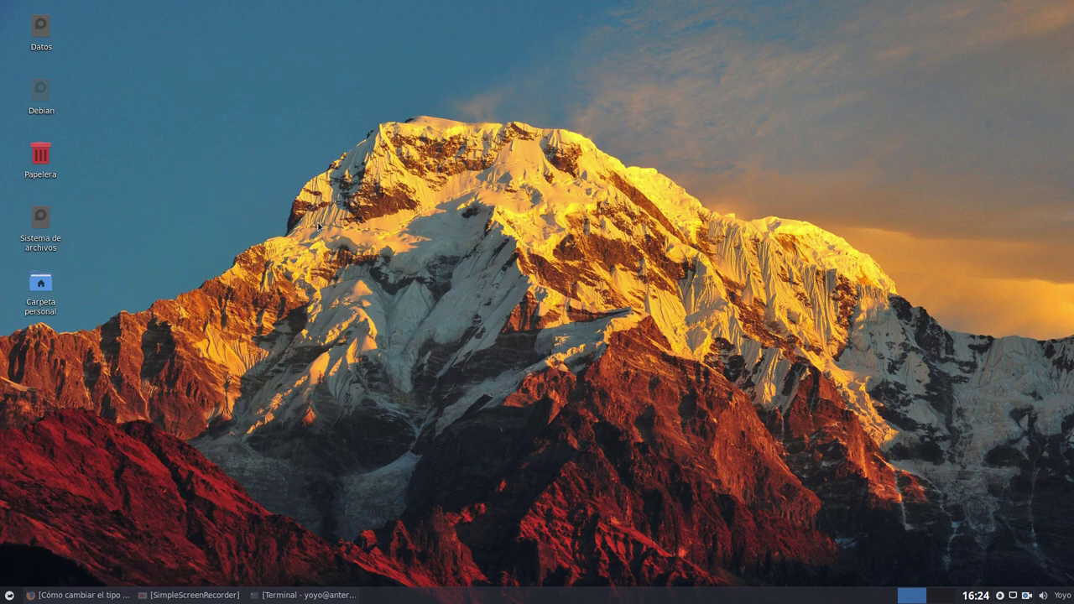
pyautogui.doubleClick(31, 286)
pyautogui.moveTo(453, 8); pyautogui.dragTo(705, 134)
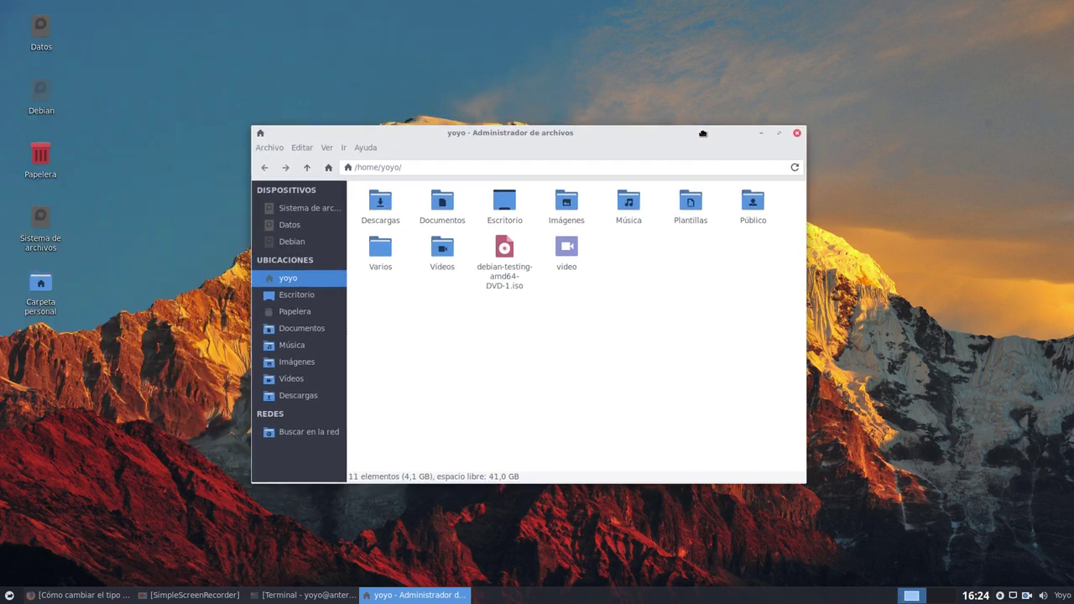
pyautogui.click(797, 132)
# Restore the SimpleScreenRecorder and Terminal windows to show the recording status and the screenfetch system summary.
pyautogui.click(188, 597)
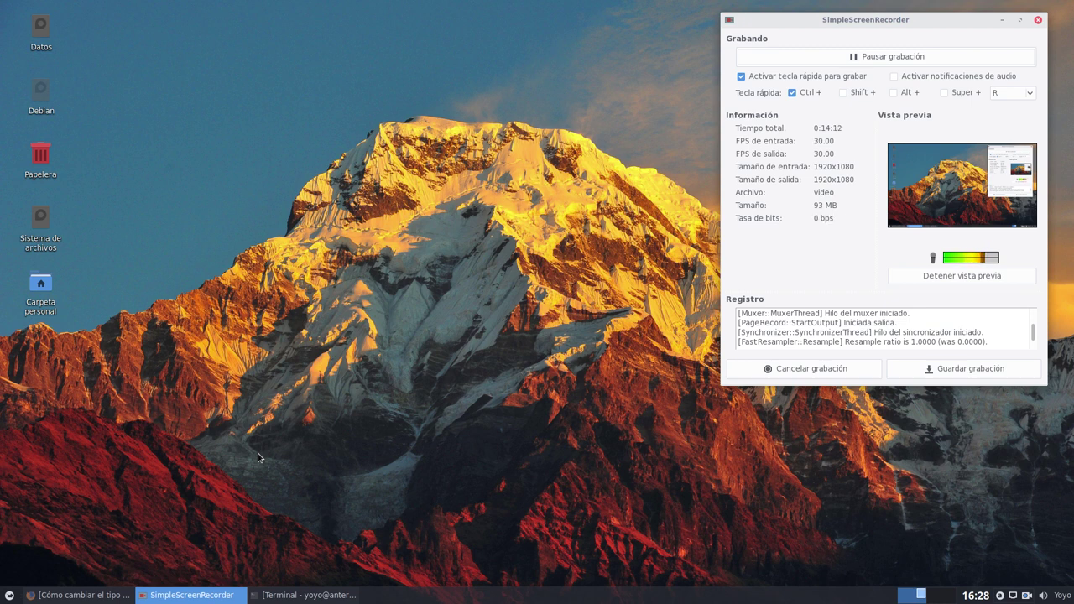
pyautogui.click(276, 595)
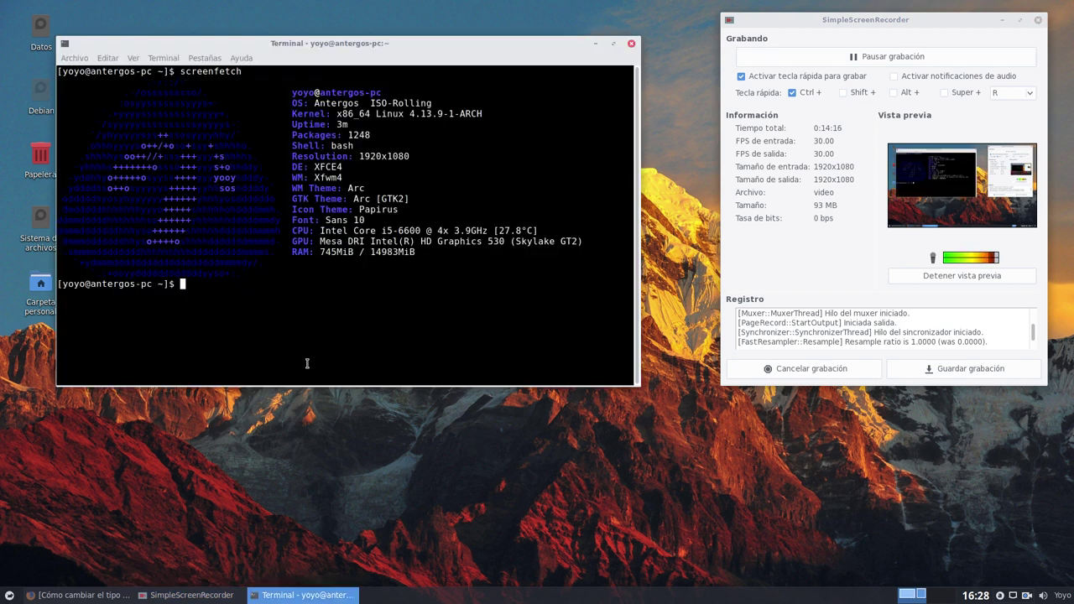